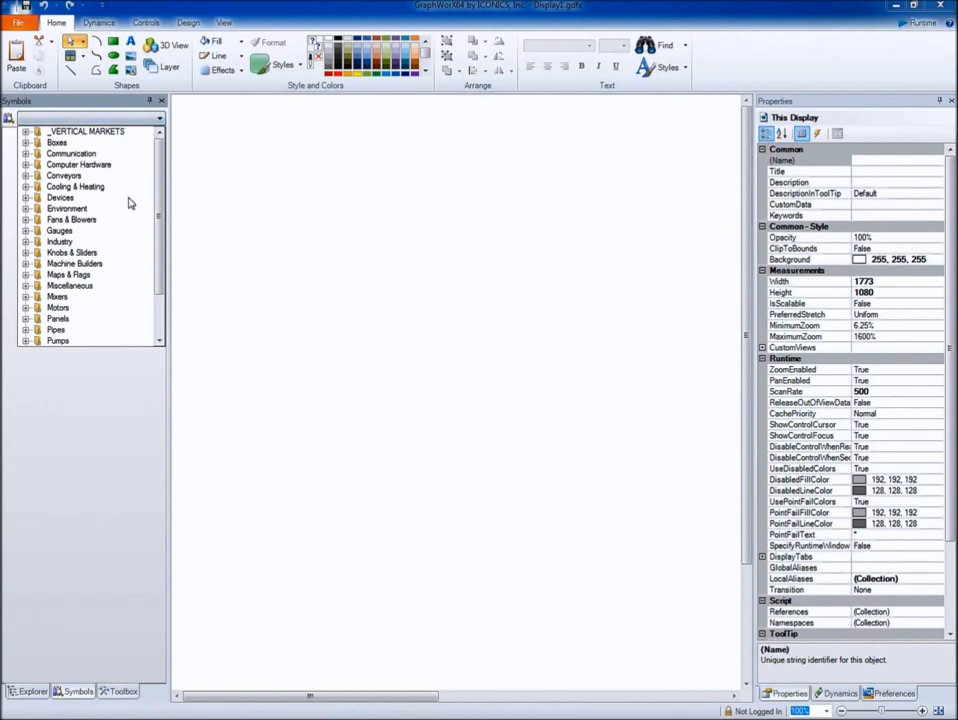
Load the 2D Boilers symbol category under Cooling & Heating and browse through its symbols.
left_click(25, 187)
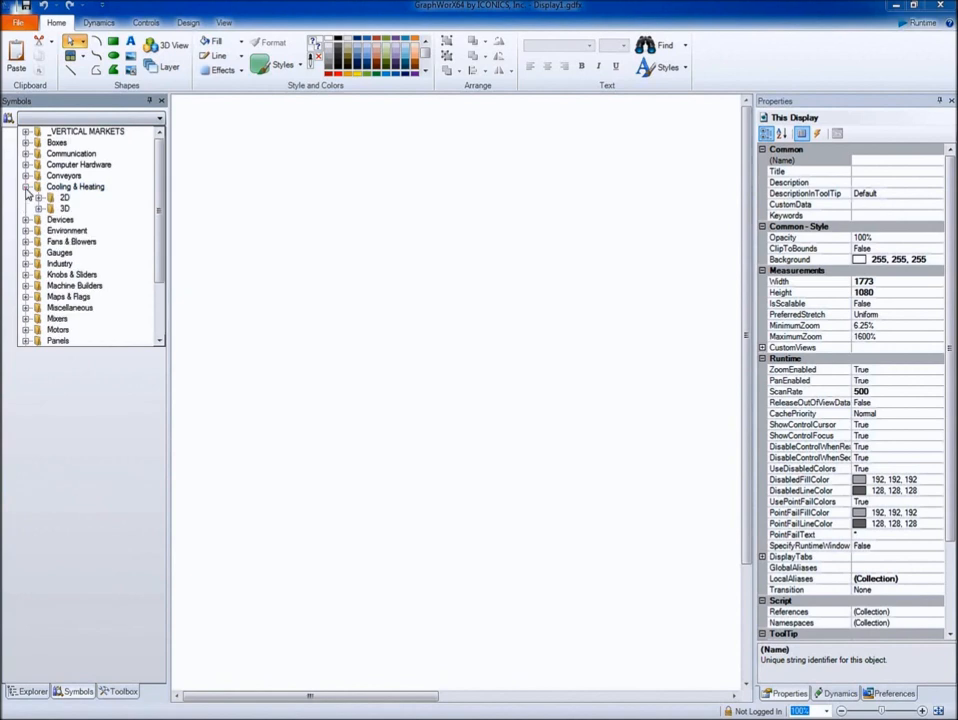
left_click(38, 198)
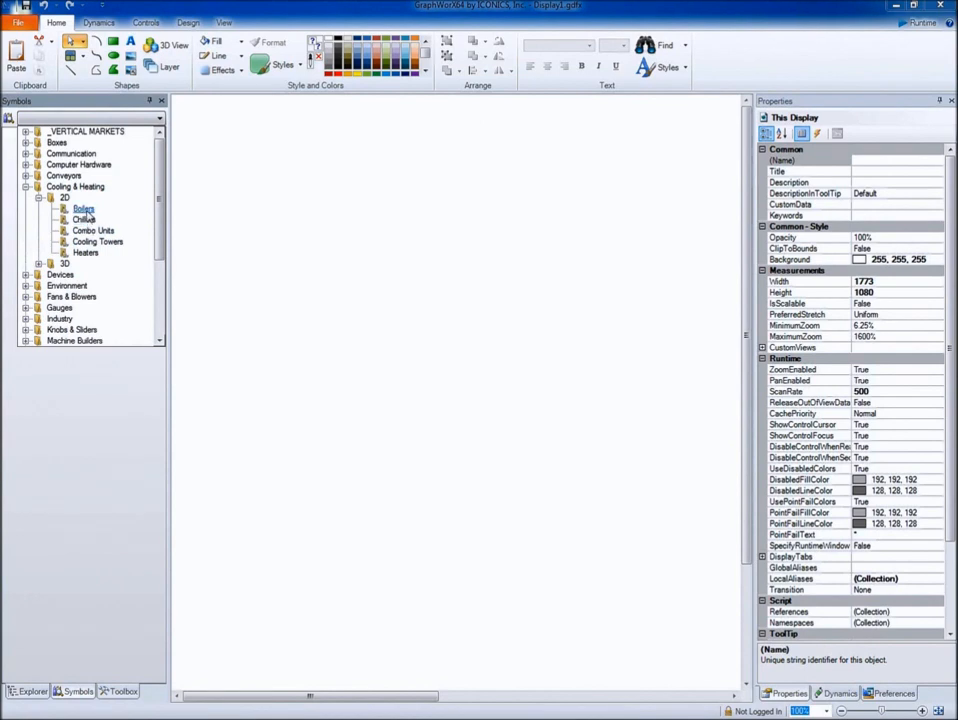
double_click(85, 211)
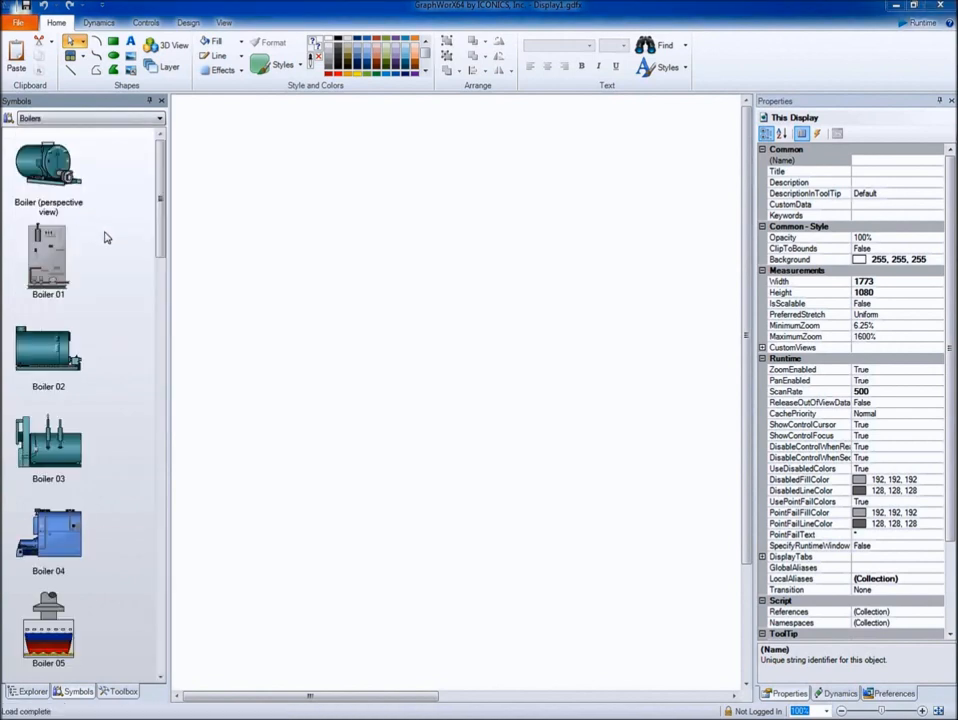
scroll(157, 300, "down", 10)
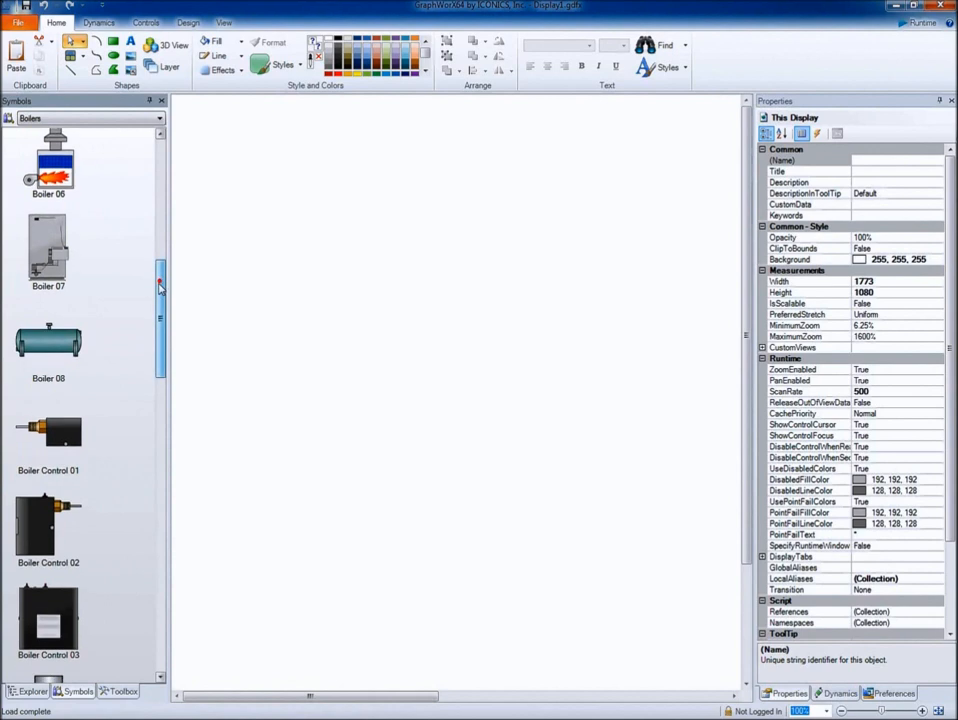
left_click_drag(157, 325, 182, 154)
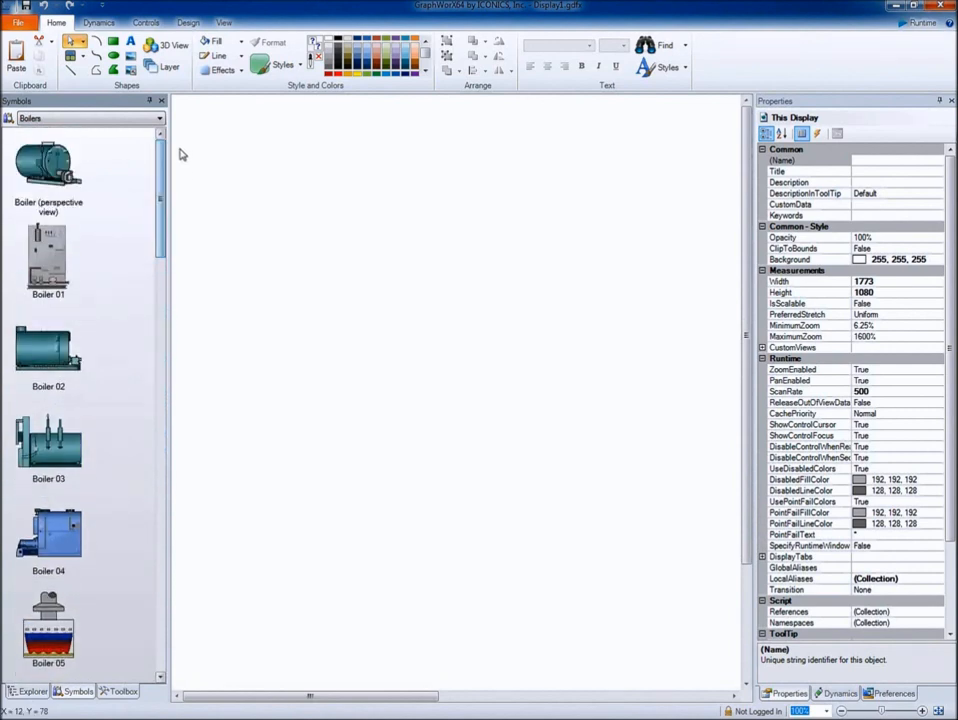
Display the boiler symbols in the symbol library as small images.
right_click(133, 170)
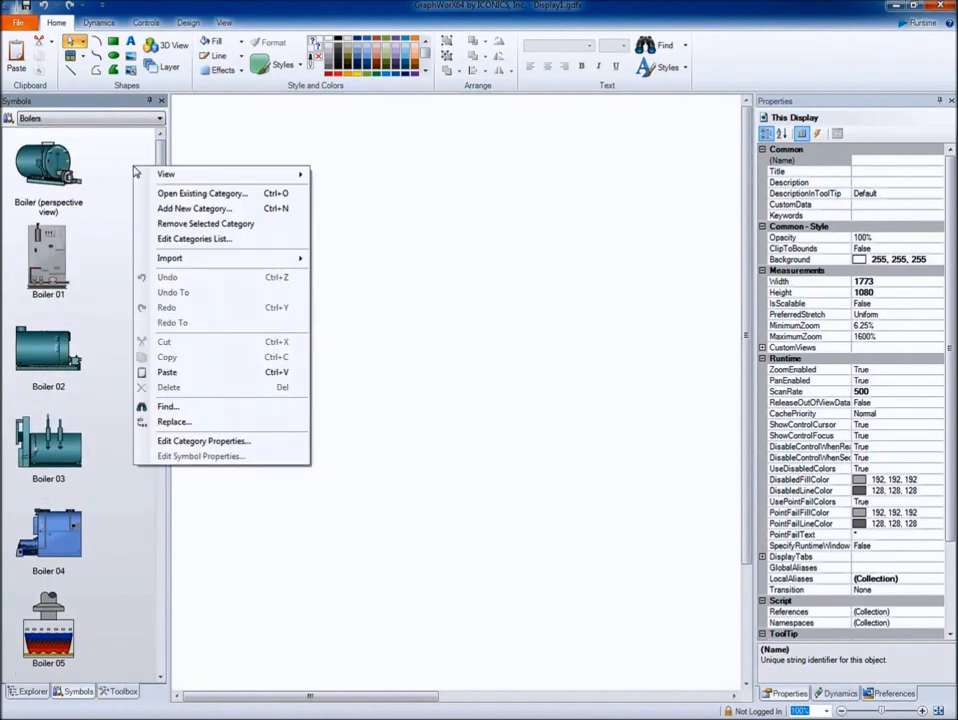
mouse_move(294, 178)
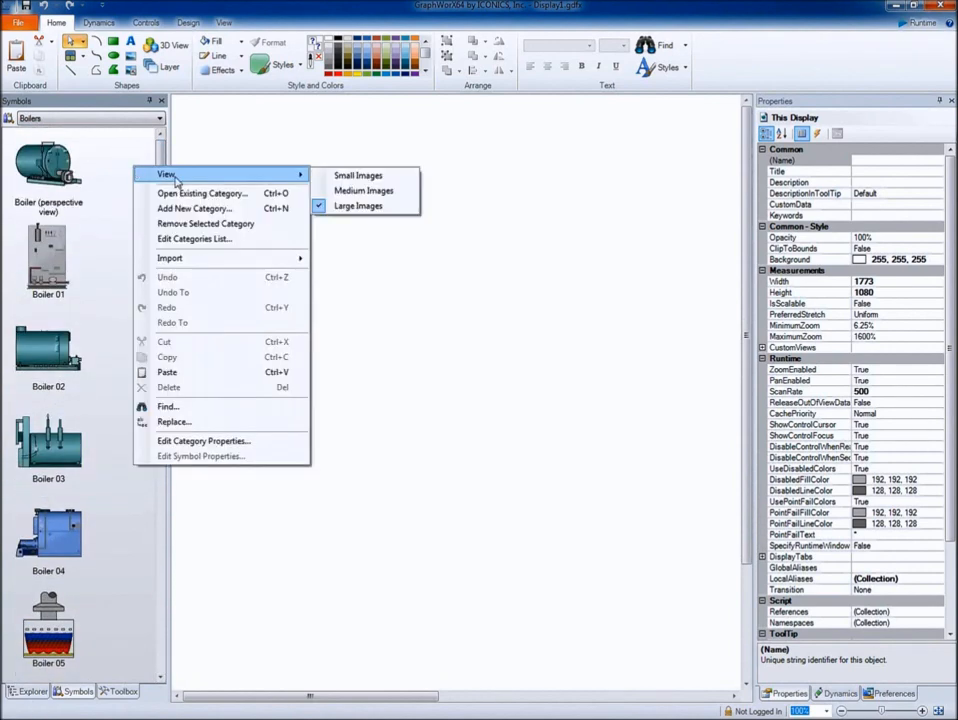
left_click(345, 176)
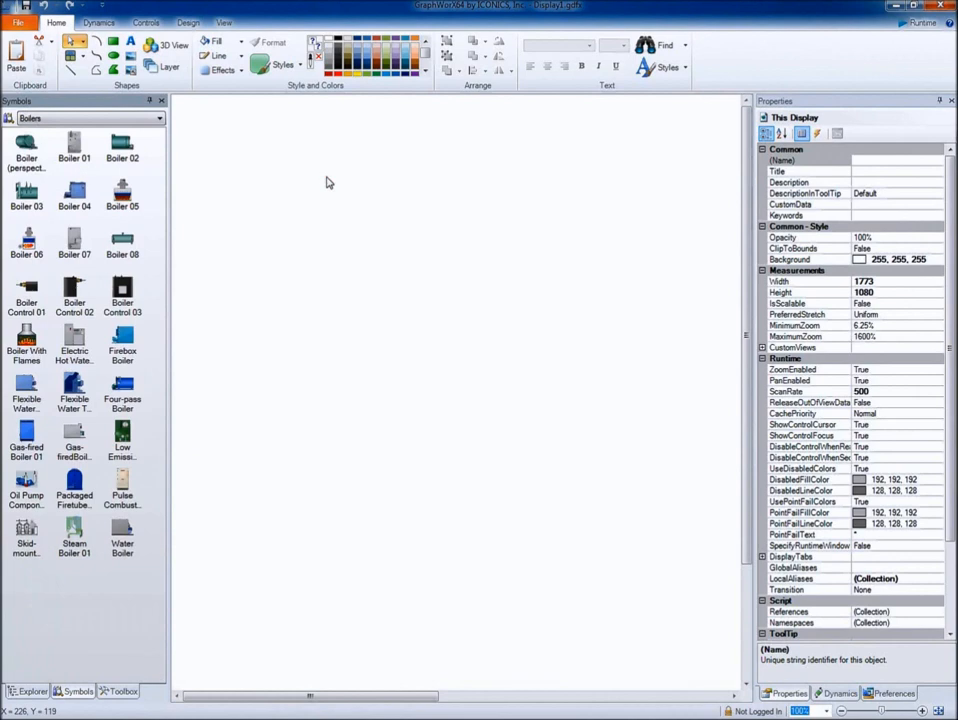
Set the symbol library previews to medium images.
right_click(145, 184)
mouse_move(183, 190)
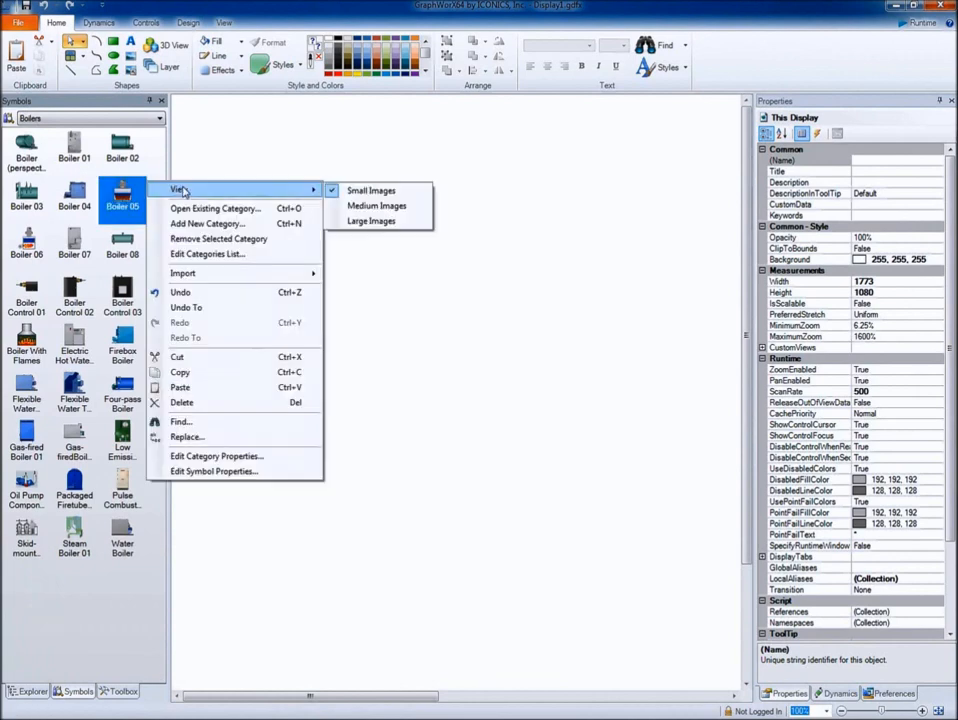
left_click(360, 205)
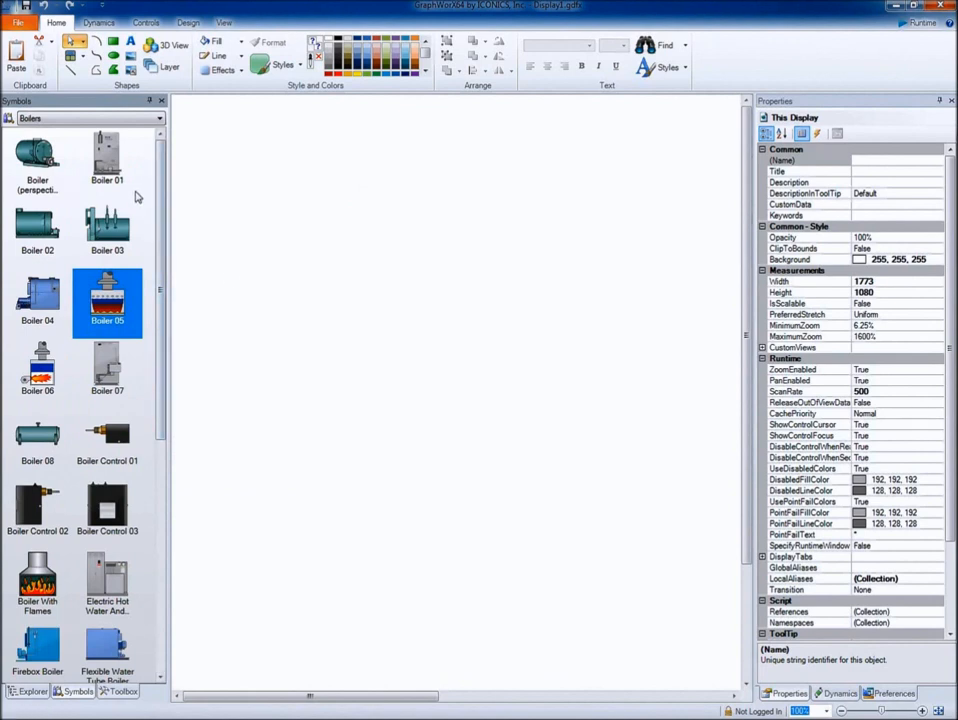
Place the Boiler (perspective view) symbol in the upper part of the display and enlarge it proportionally to about 207 wide.
left_click(30, 120)
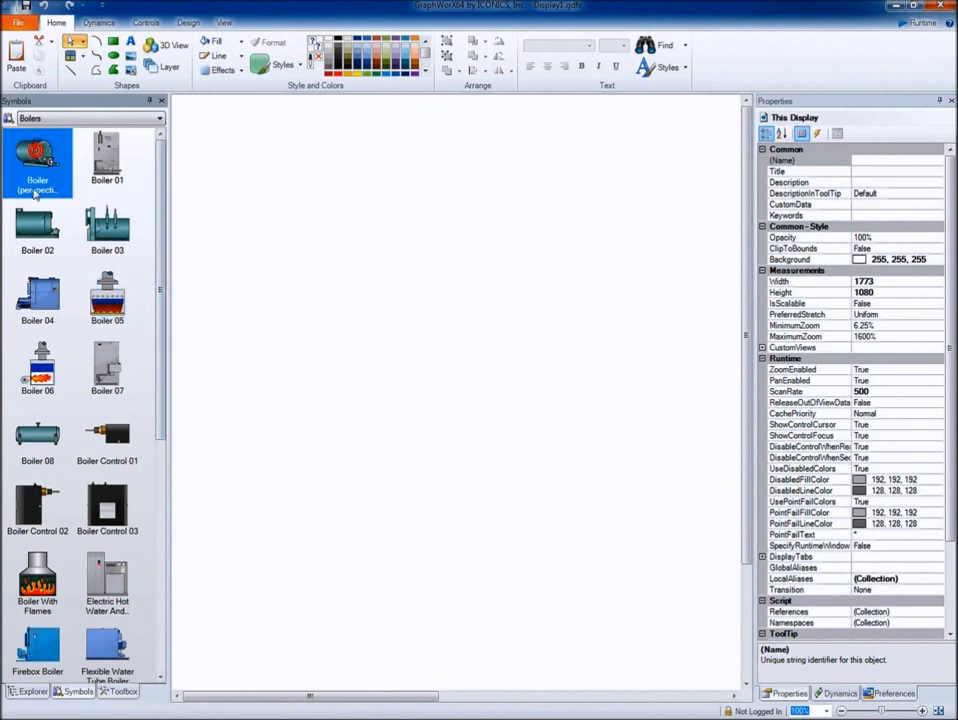
left_click_drag(34, 152, 312, 169)
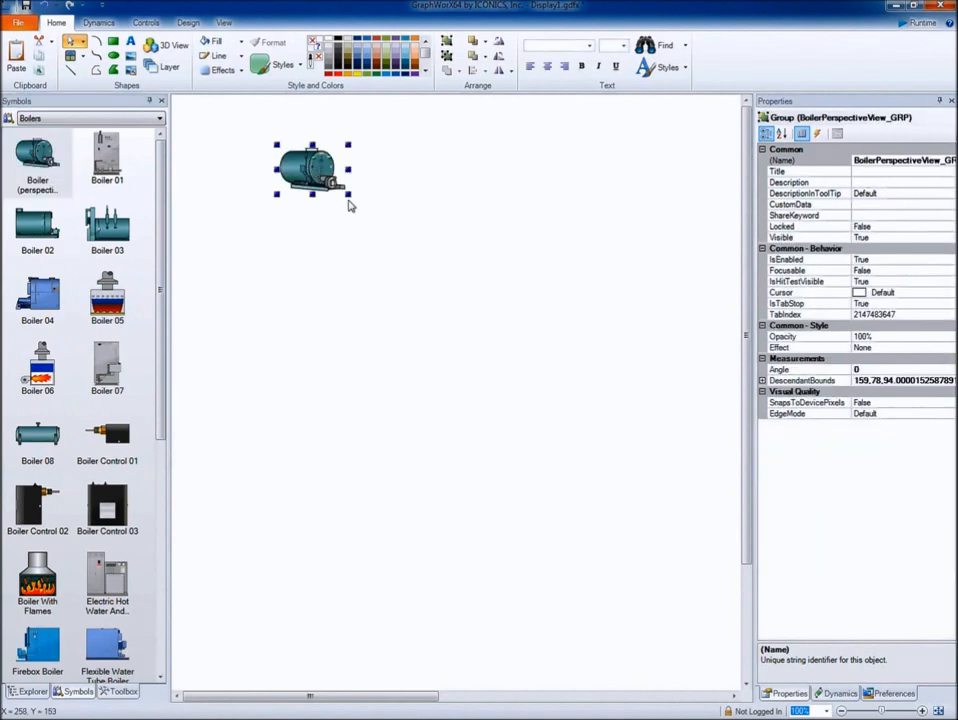
left_click_drag(349, 198, 428, 250)
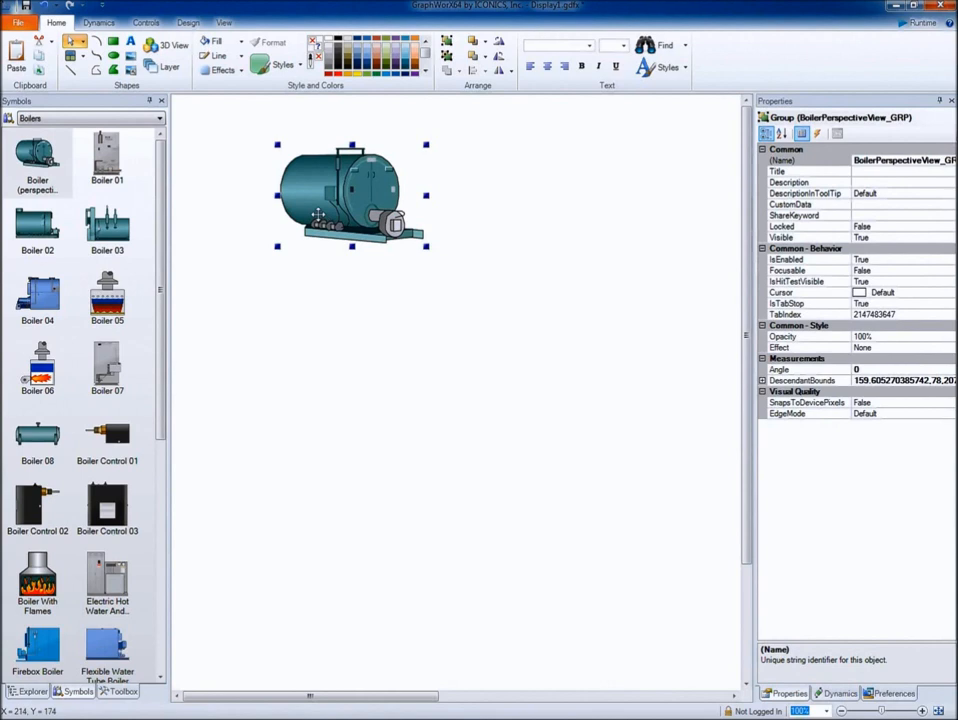
Try moving the round front face away from the rest of the boiler group, undo the move and leave the group.
double_click(371, 196)
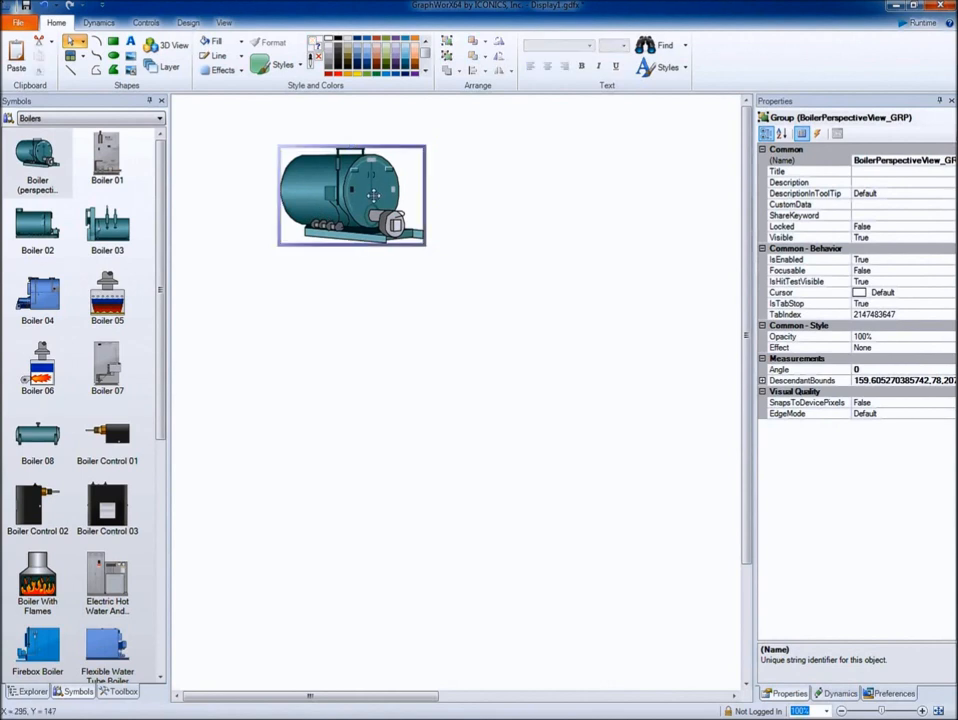
left_click(312, 191)
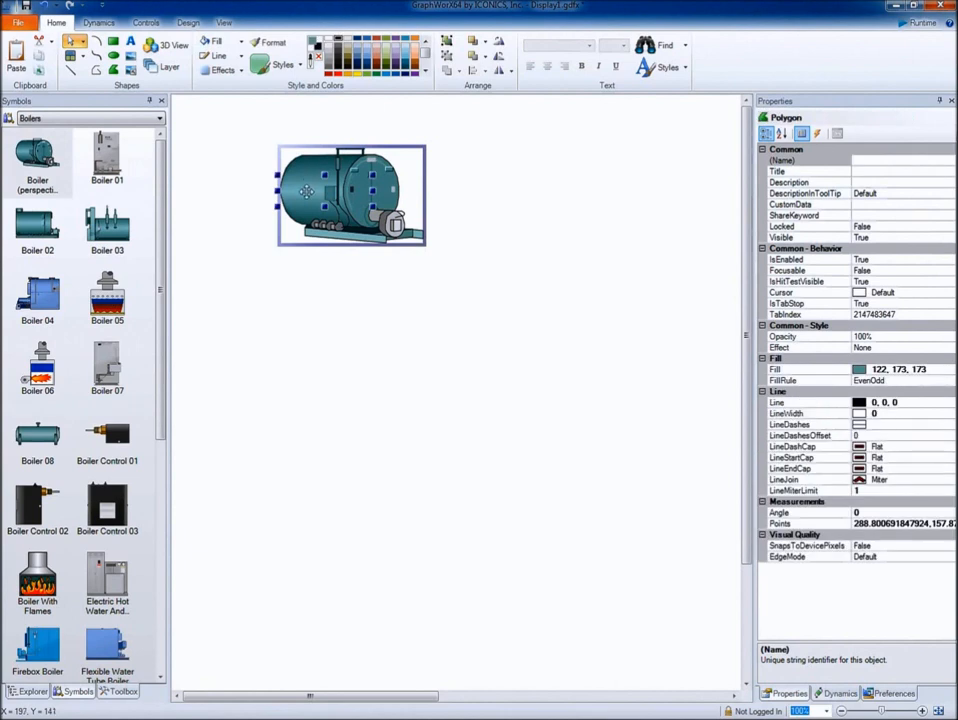
left_click(394, 186)
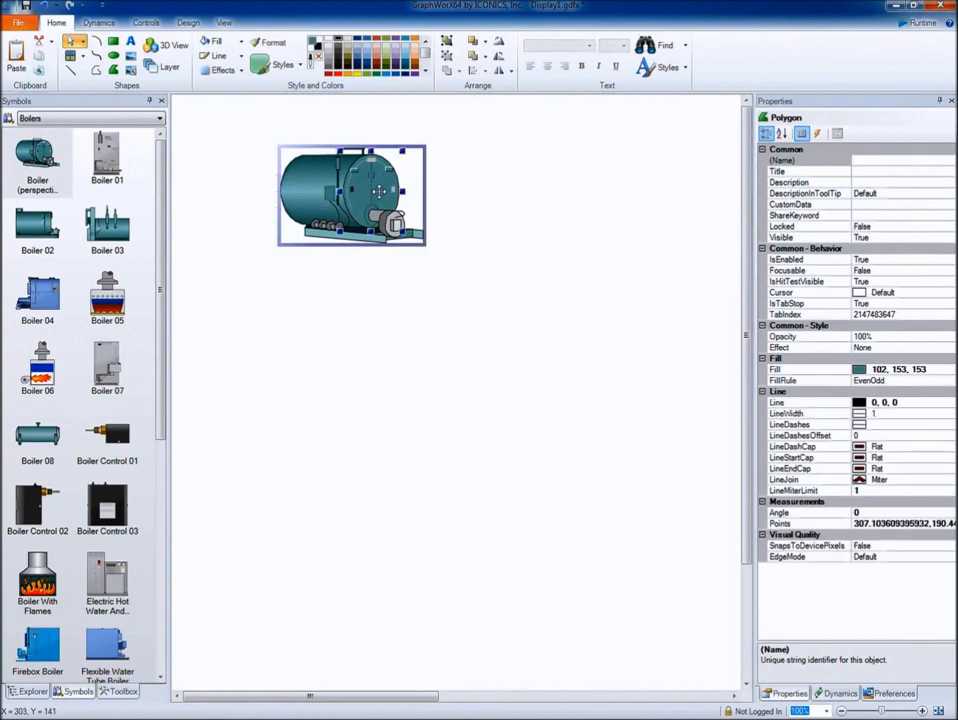
left_click_drag(395, 186, 440, 172)
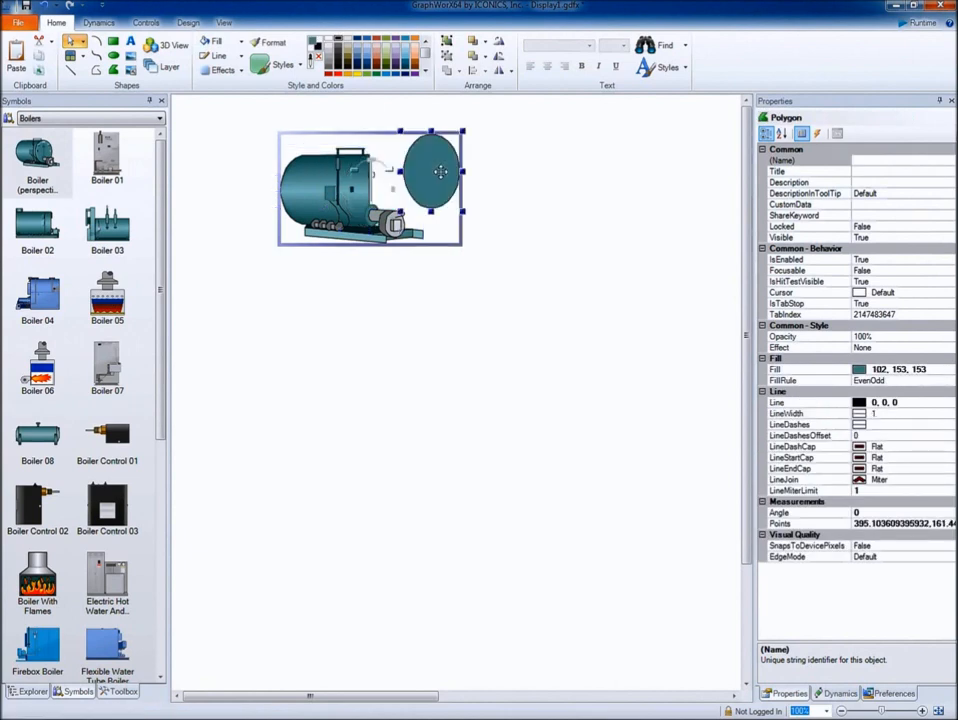
key("ctrl+z")
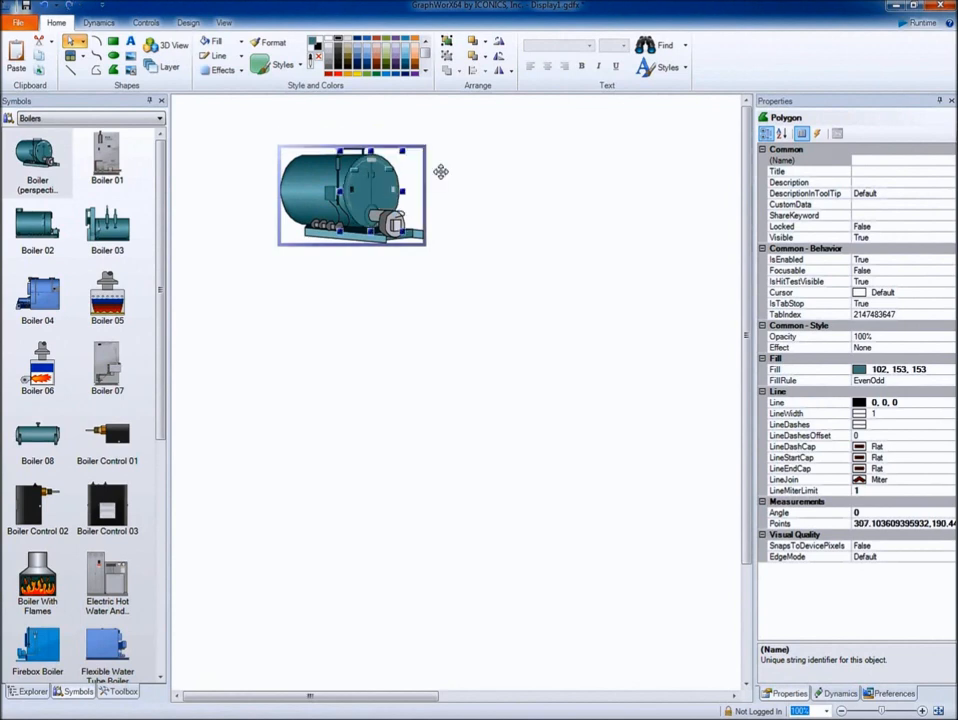
key("Escape")
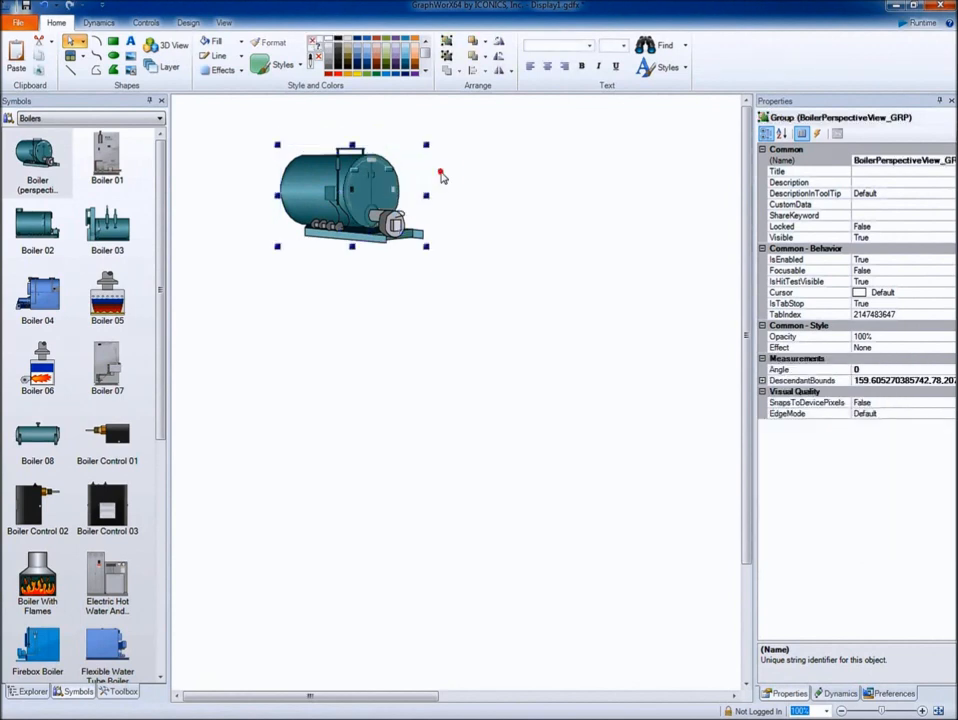
left_click(440, 176)
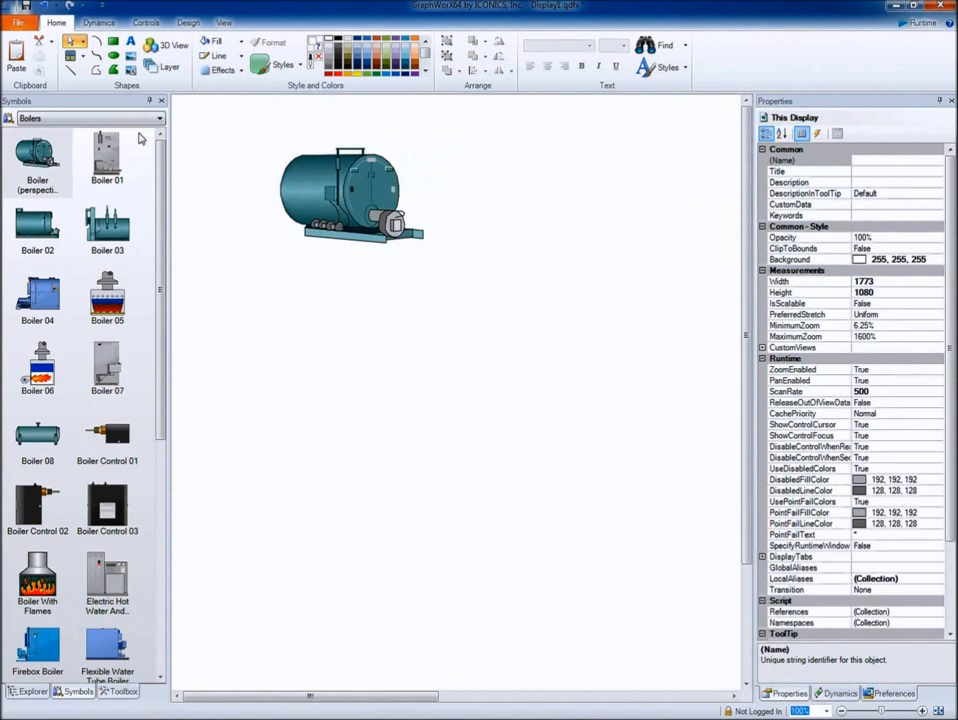
Load the 3D Boilers category under Cooling & Heating and show its symbols as large images.
left_click(107, 118)
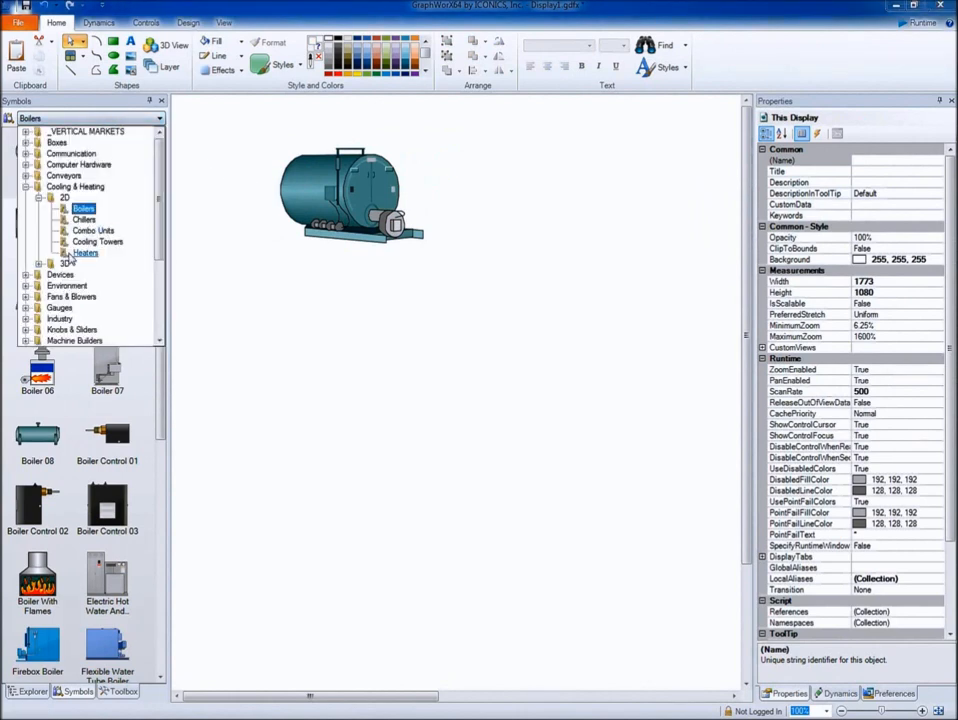
left_click(38, 264)
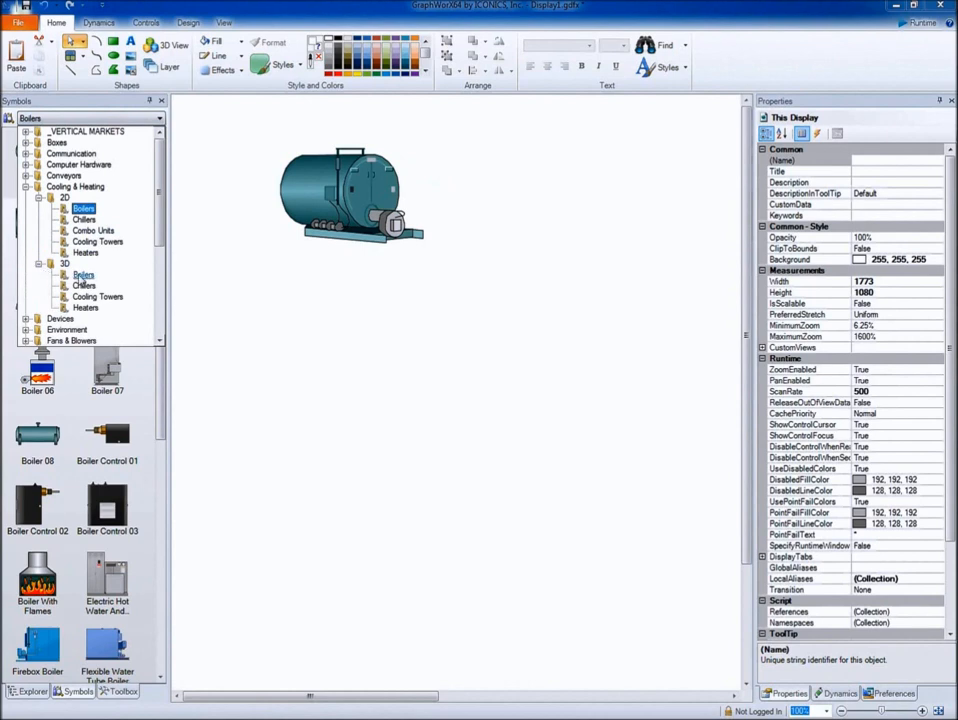
left_click(84, 278)
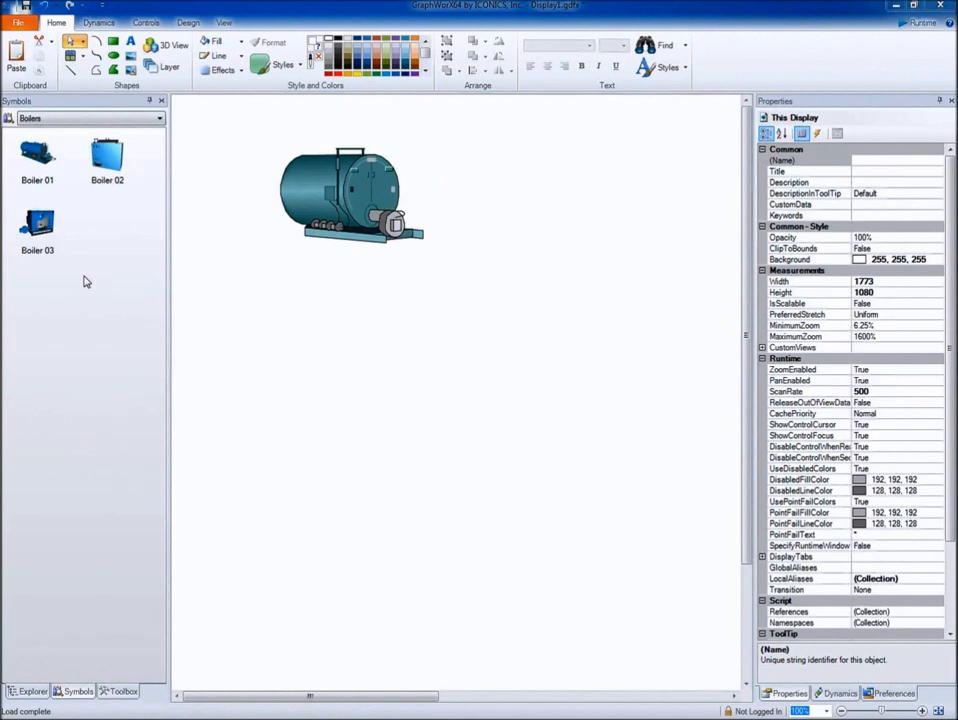
right_click(124, 216)
mouse_move(265, 223)
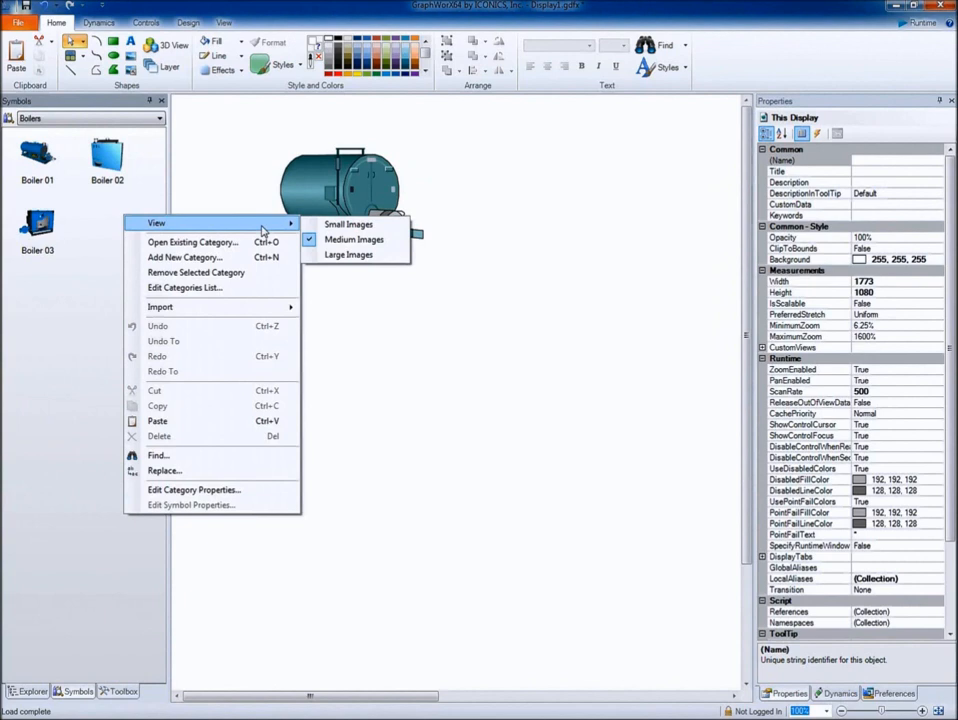
left_click(334, 256)
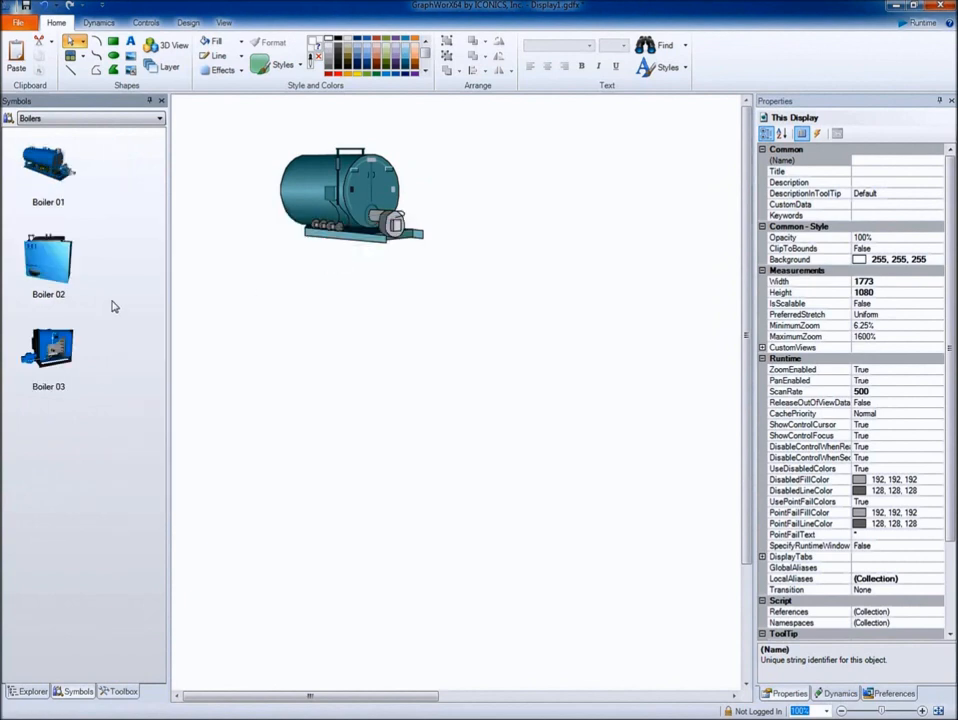
Place the 3D Boiler 01 symbol below the 2D boiler and enlarge it to fill most of the display's width.
left_click_drag(44, 160, 335, 313)
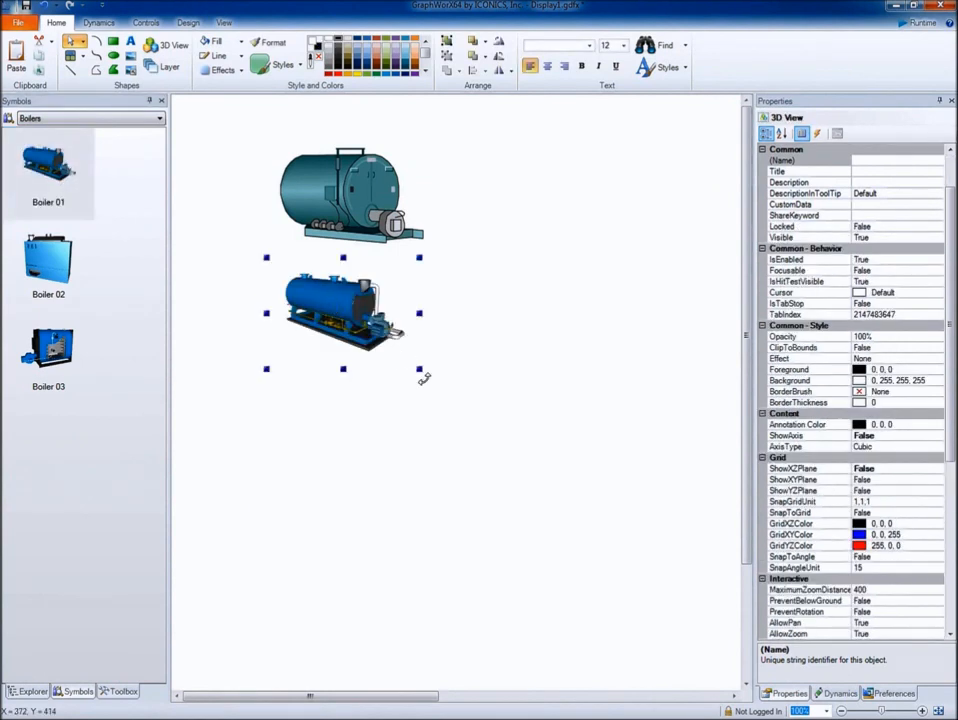
left_click_drag(420, 371, 645, 532)
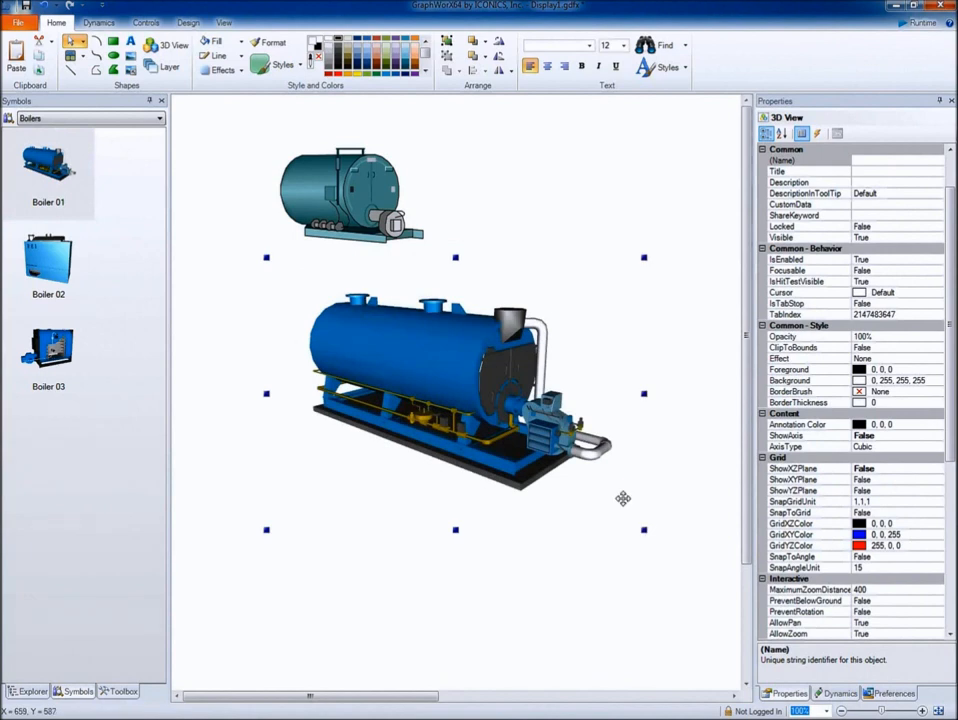
Enter the 3D boiler's view, rotate the model slightly to show more of its front end, and exit the view.
left_click(495, 358)
double_click(497, 363)
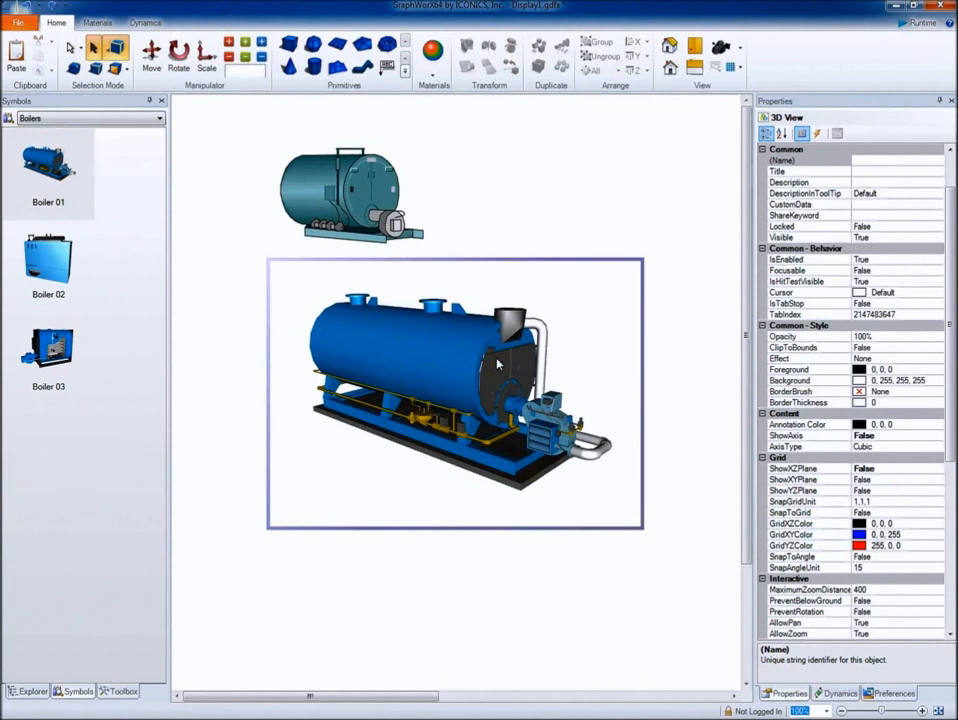
mouse_move(548, 399)
left_mouse_down()
mouse_move(549, 391)
mouse_move(478, 404)
mouse_move(545, 416)
mouse_move(548, 400)
left_mouse_up()
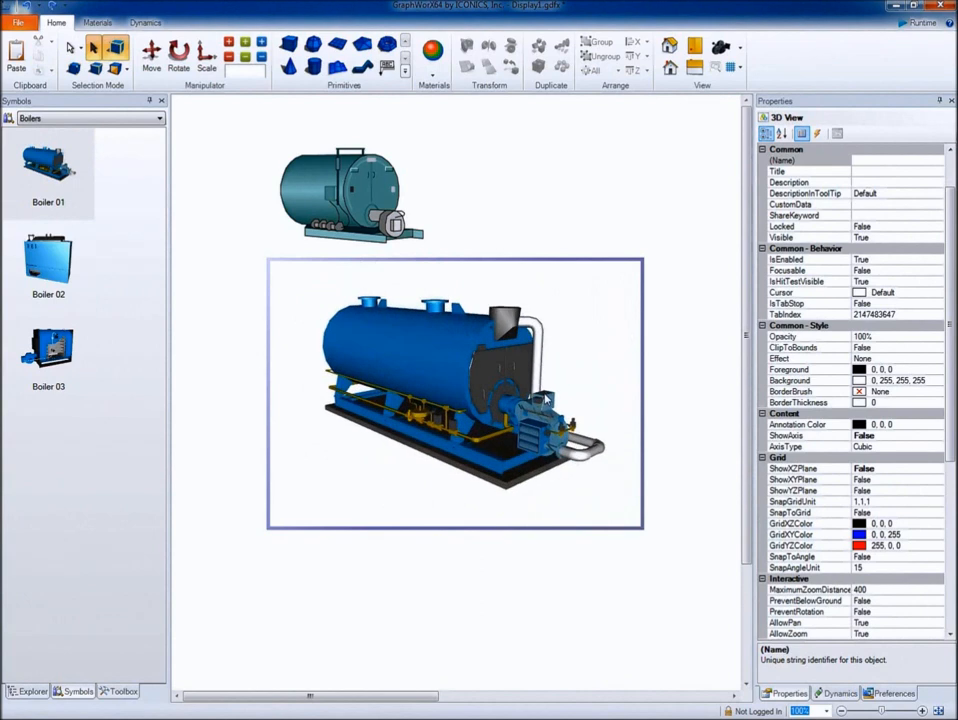
left_click(664, 323)
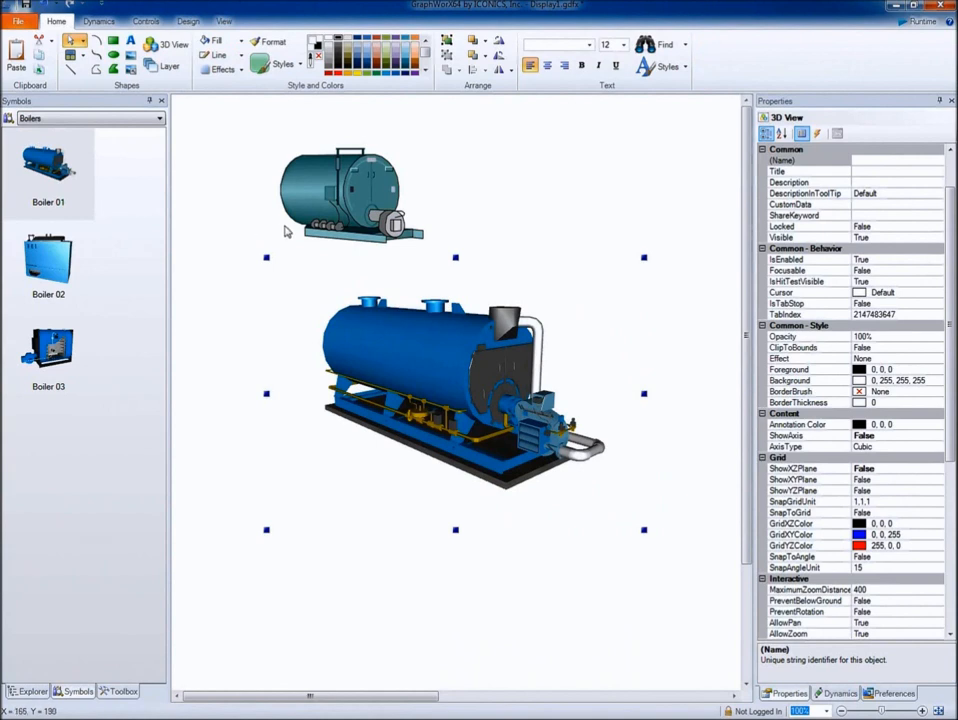
Change the fill of the 2D boiler's round front face to solid dark blue 31, 73, 125 and deselect it.
left_click(362, 190)
left_click(381, 193)
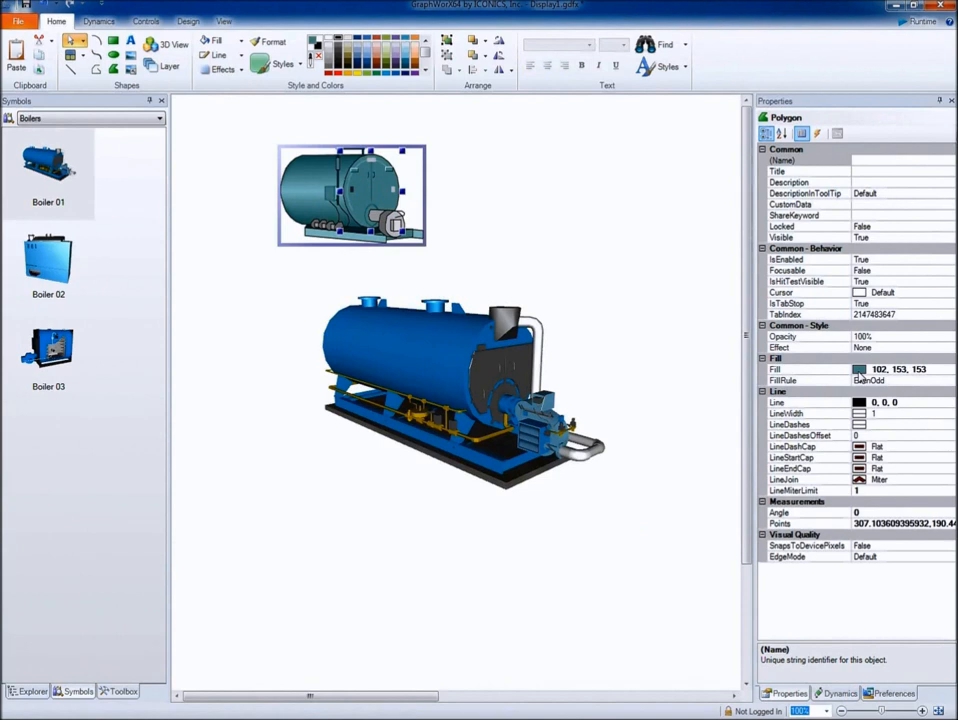
left_click(950, 370)
left_click(950, 370)
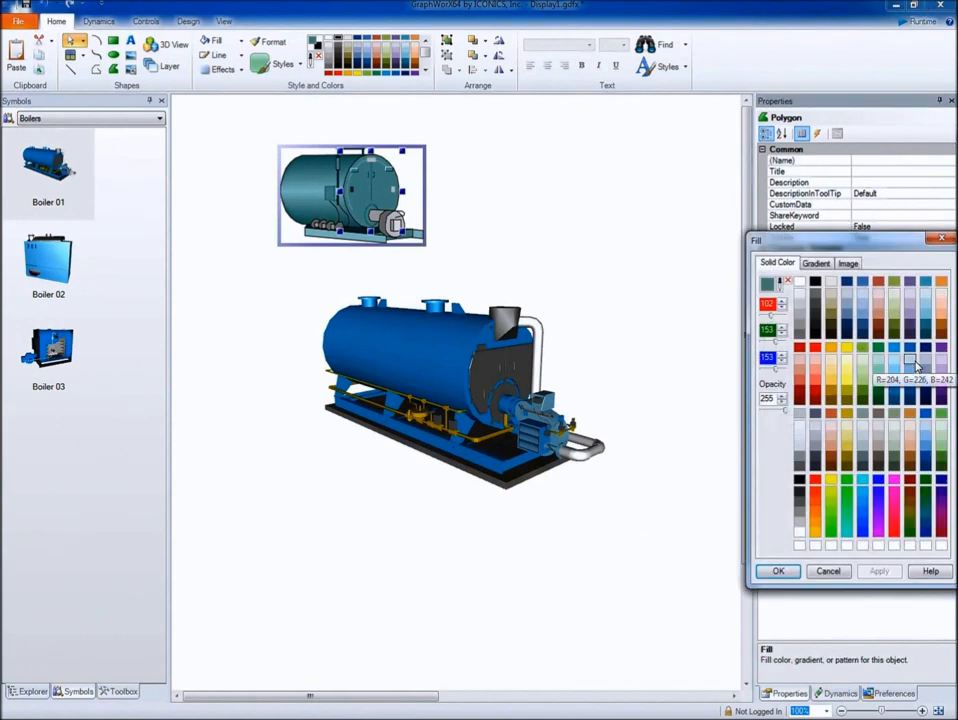
left_click(849, 285)
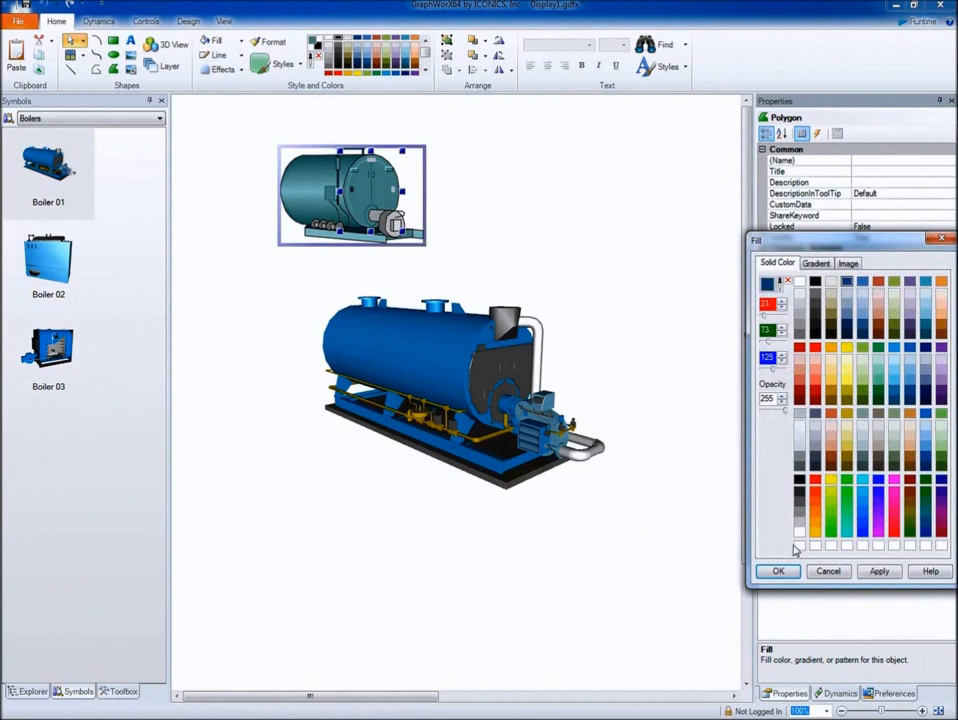
left_click(780, 571)
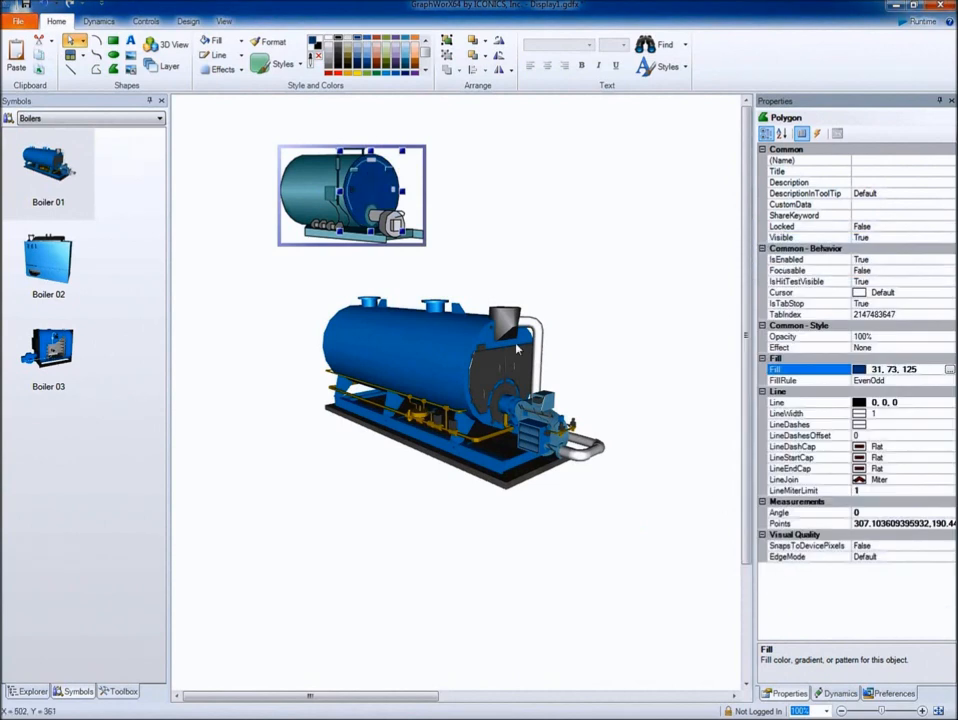
left_click(445, 148)
left_click(446, 149)
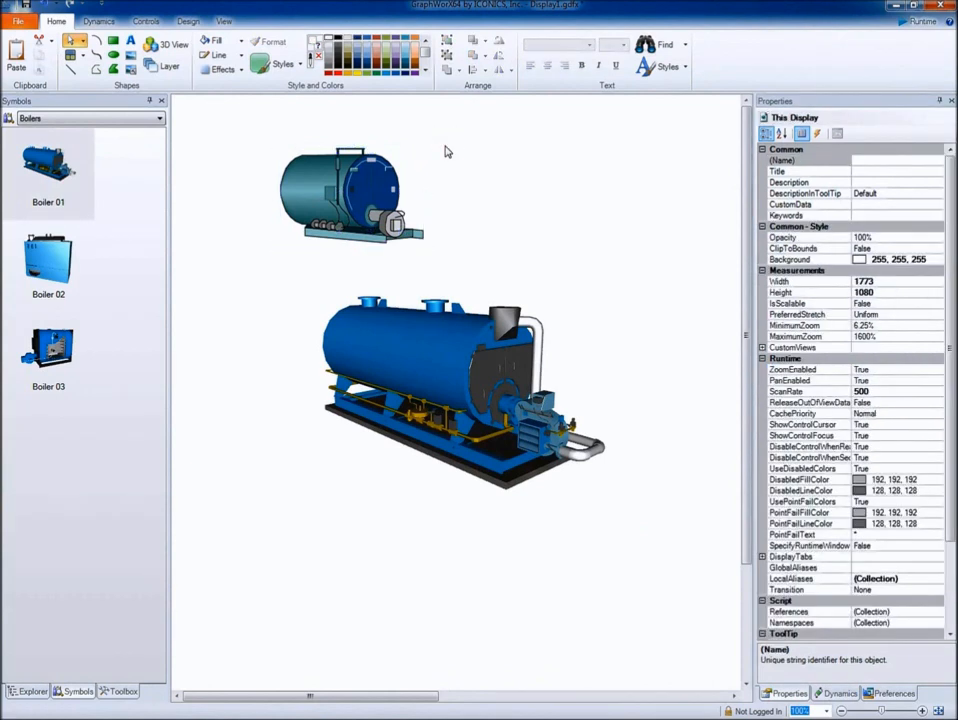
Copy the edited 2D boiler from the display and paste it into the Boilers category as a new symbol.
left_click(358, 183)
right_click(360, 185)
left_click(384, 244)
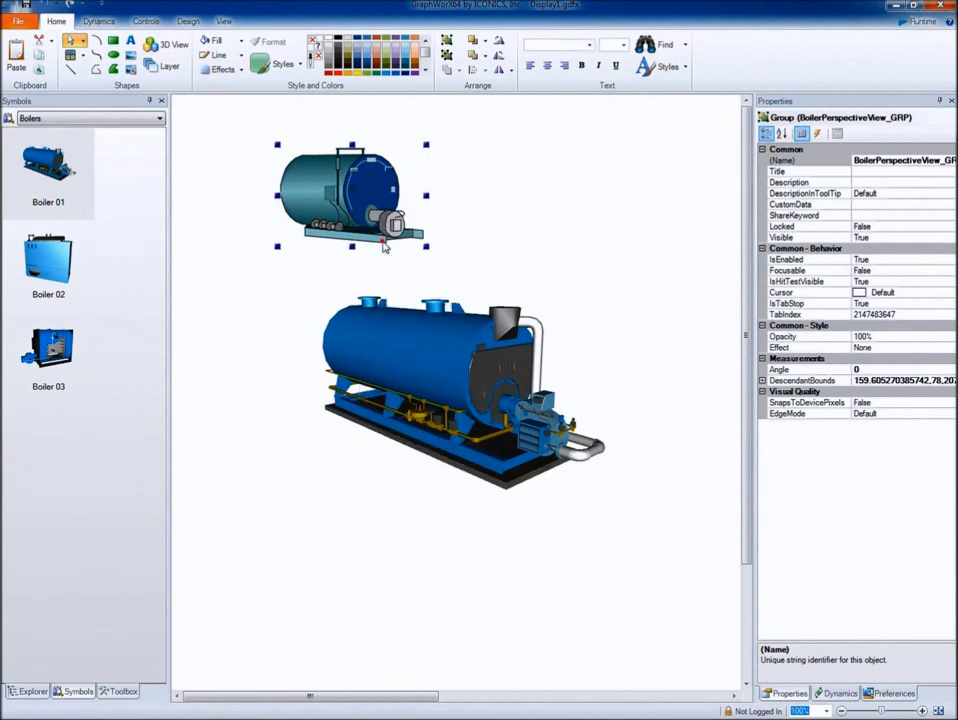
right_click(80, 437)
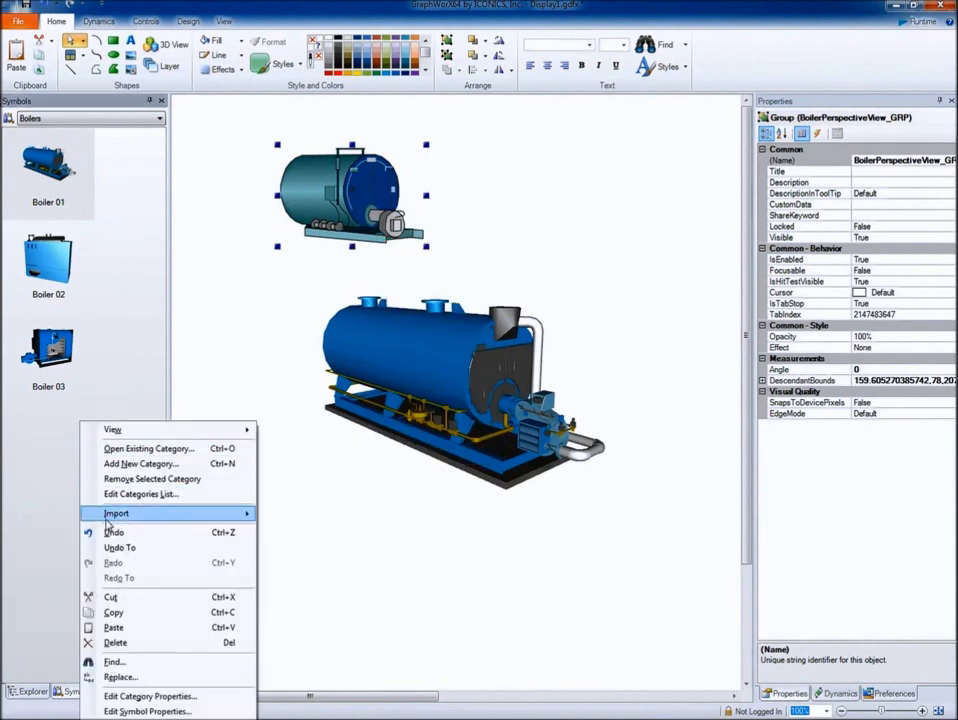
left_click(111, 627)
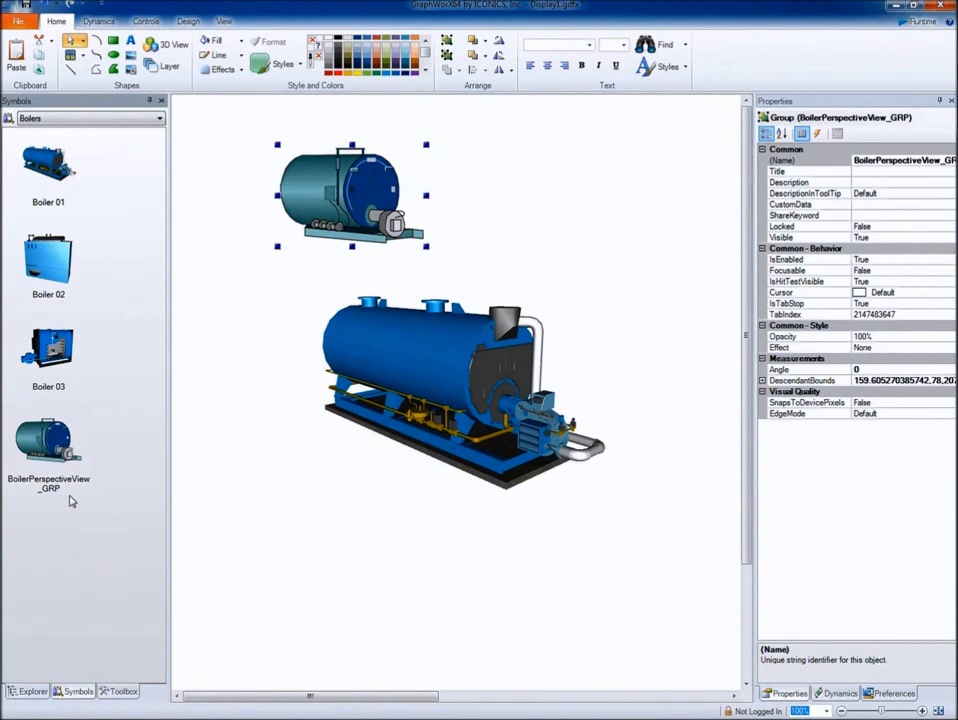
left_click(45, 437)
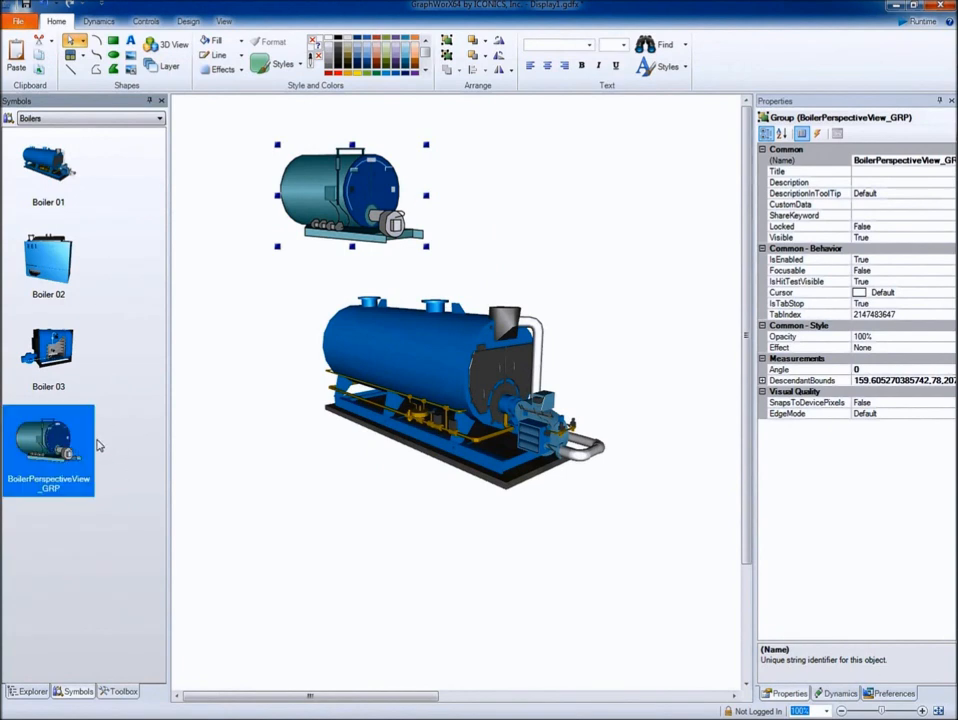
Start a blank display without saving Display1.gdfx and place the BoilerPerspectiveView_GRP symbol in its upper part.
left_click(17, 20)
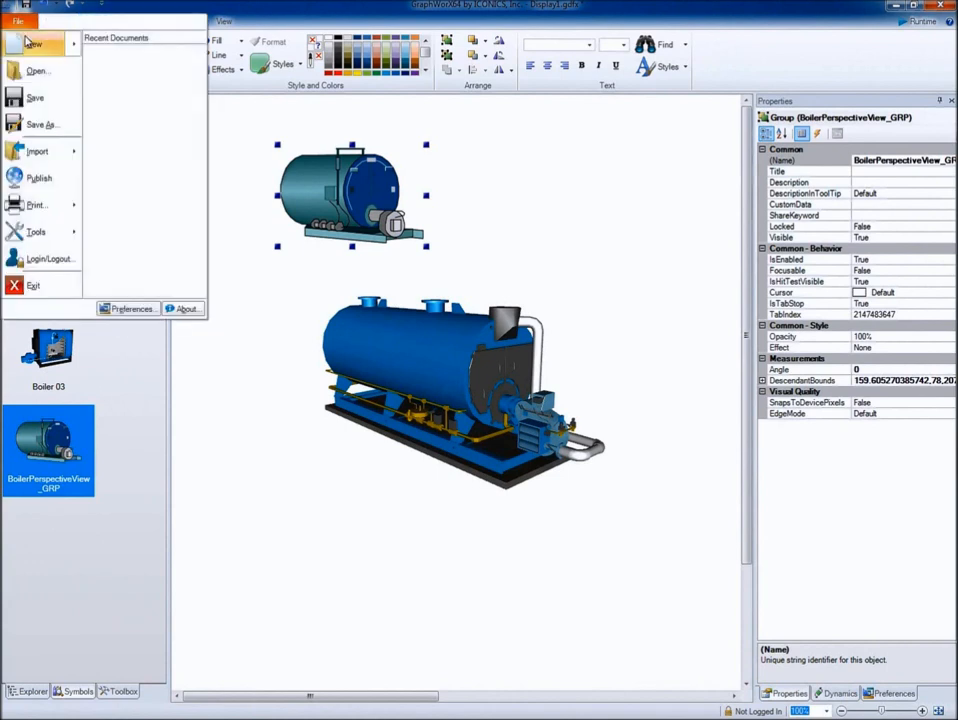
left_click(30, 283)
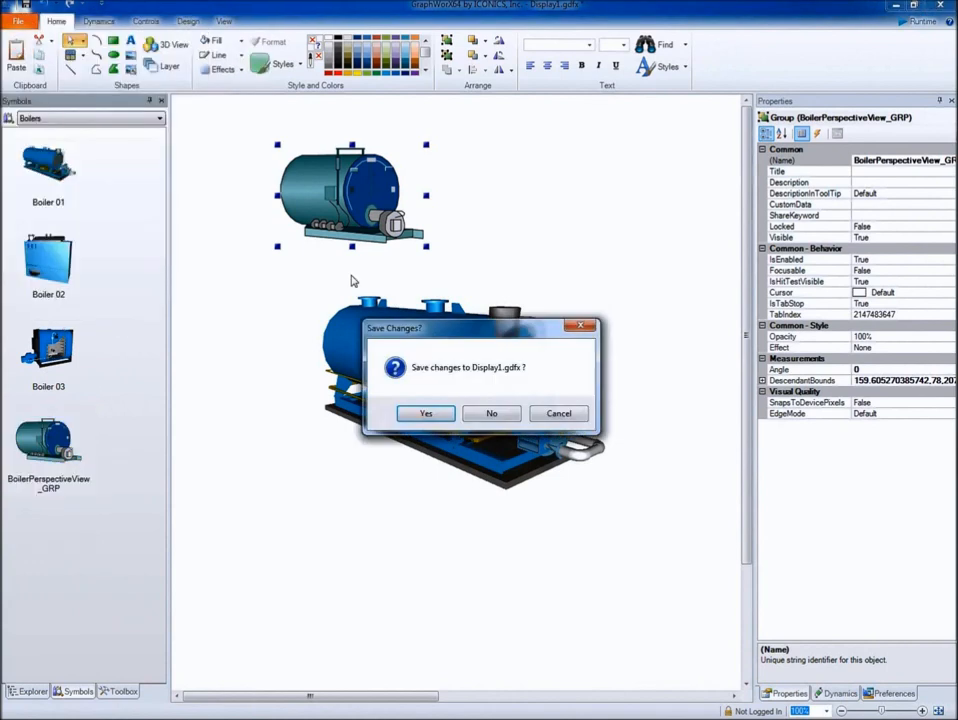
left_click(510, 416)
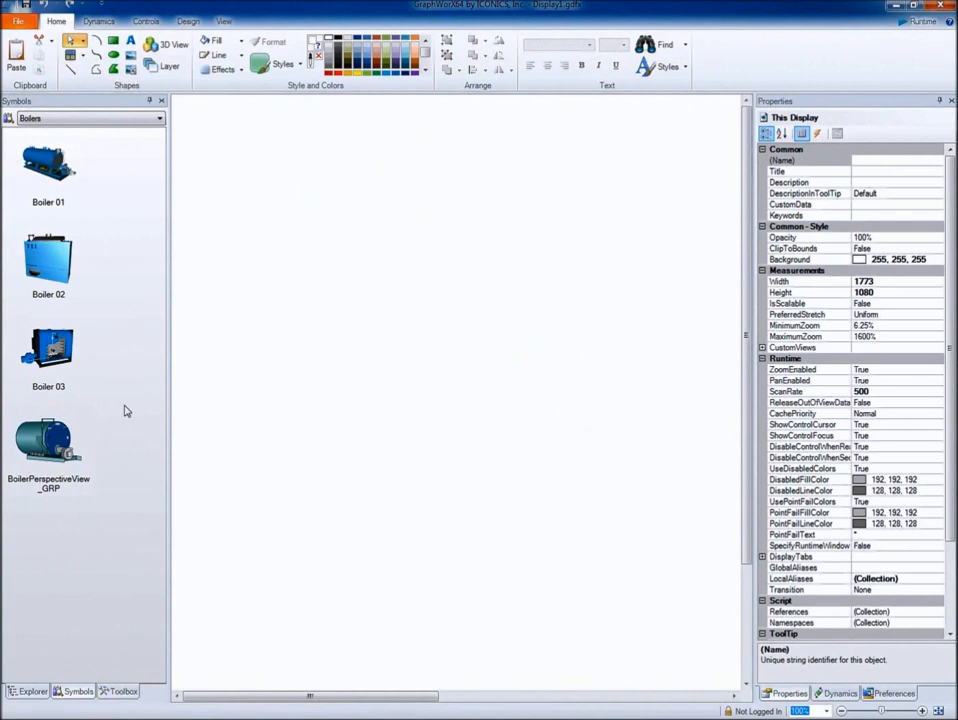
left_click(55, 450)
left_click_drag(52, 449, 328, 224)
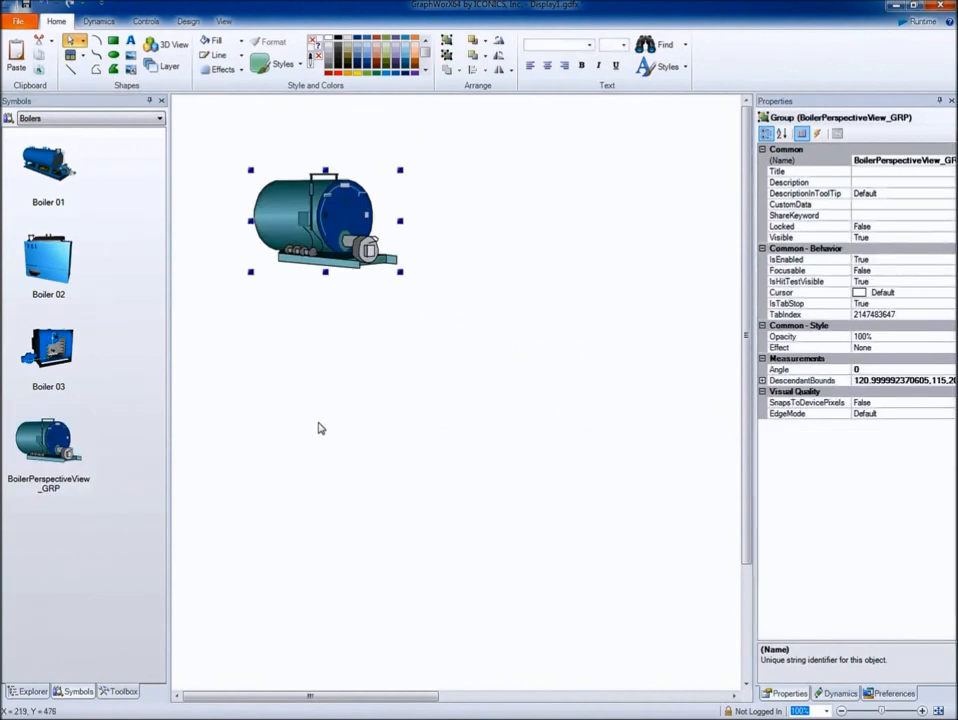
Delete the BoilerPerspectiveView_GRP symbol from the Boilers category.
left_click(52, 443)
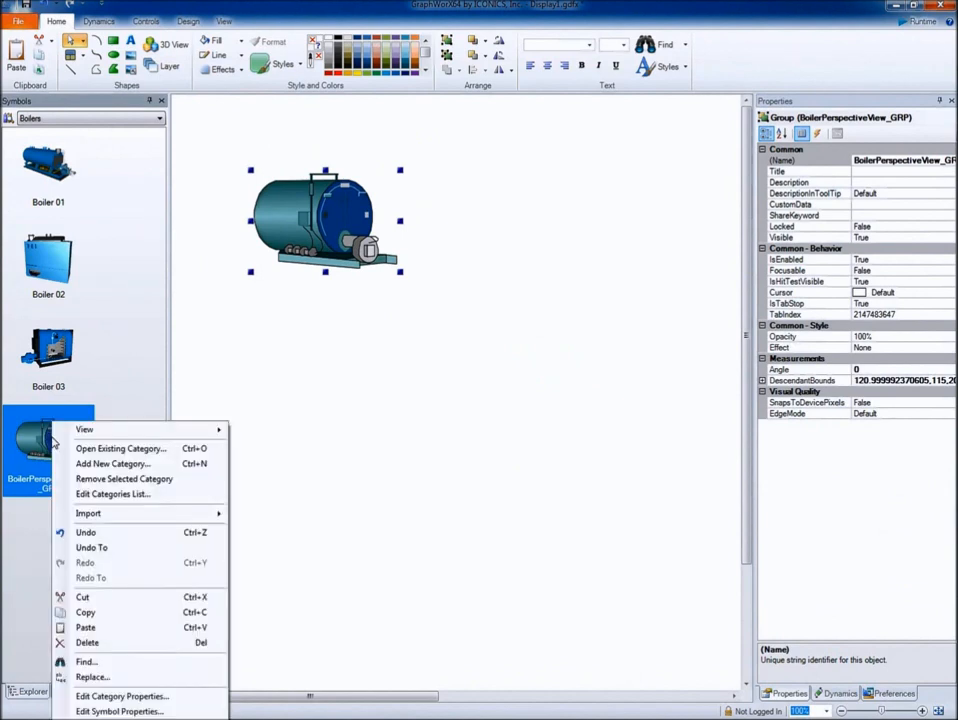
left_click(105, 649)
left_click(200, 392)
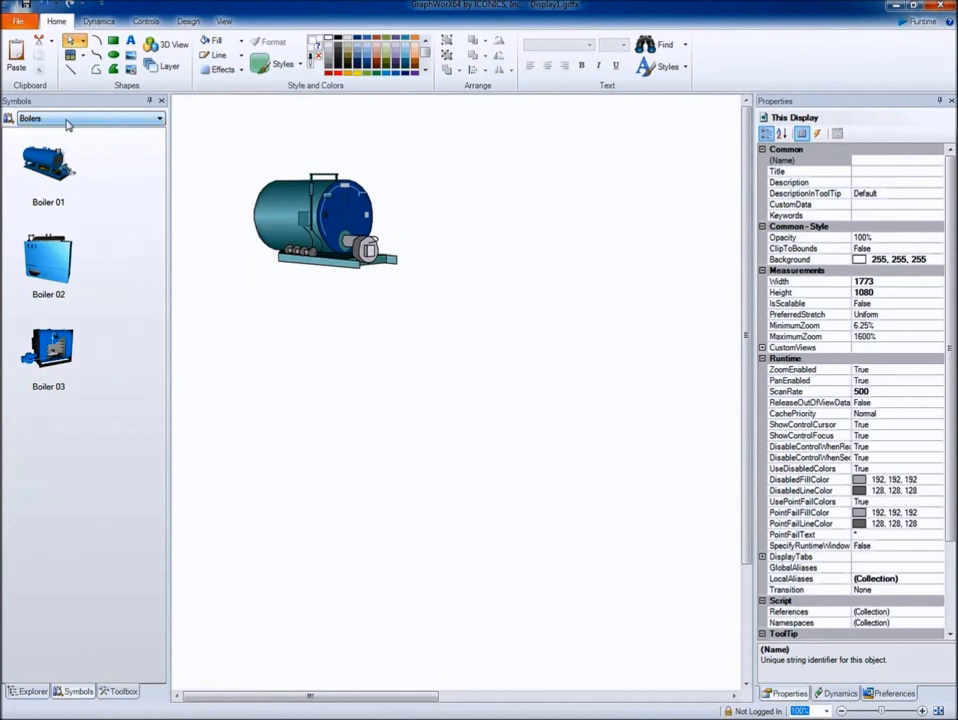
Begin adding a new symbol category and create a folder named Symbol on the C: drive for its file.
left_click(9, 119)
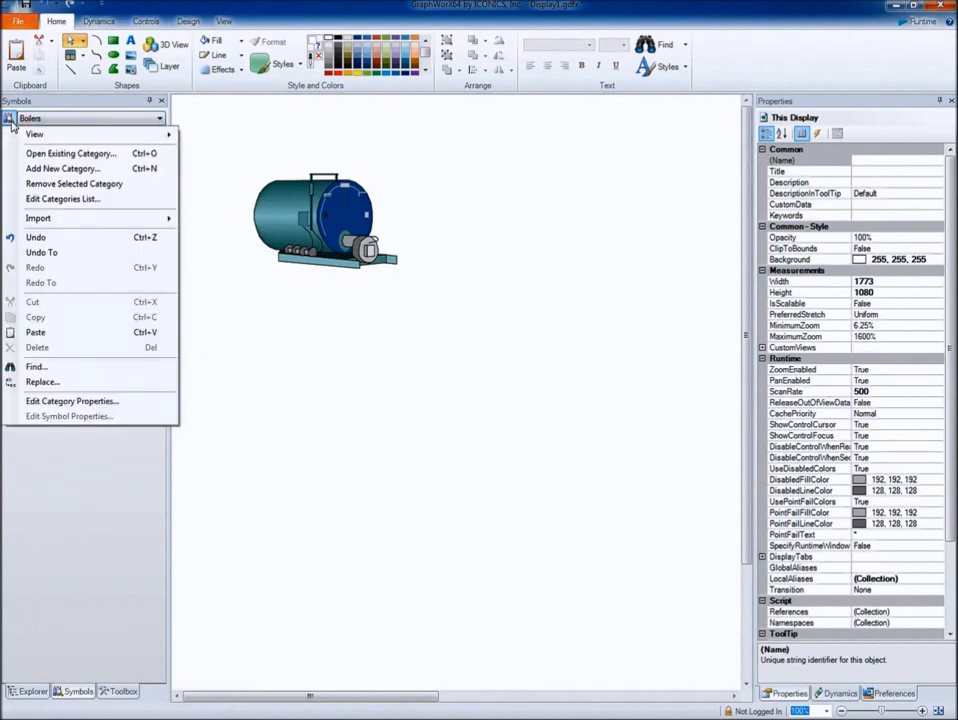
left_click(112, 173)
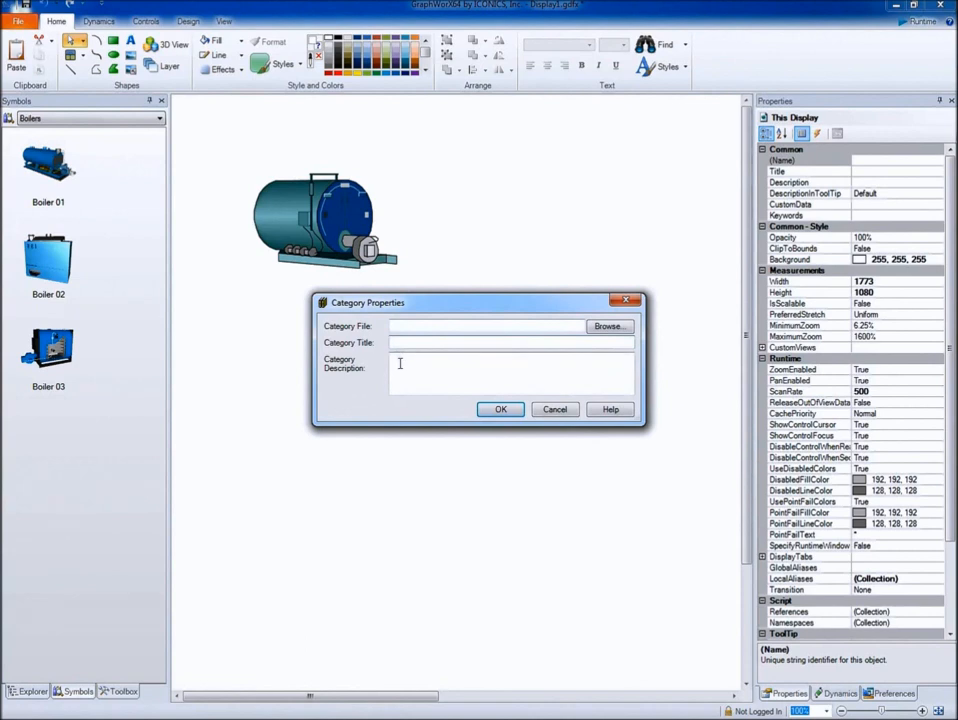
left_click(612, 327)
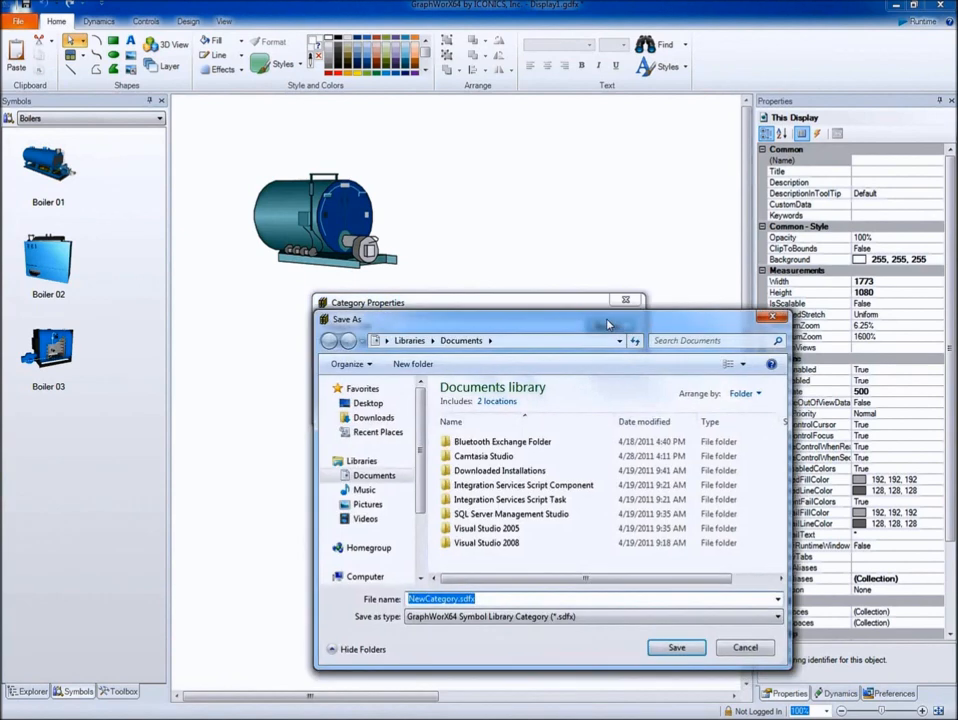
left_click_drag(611, 325, 548, 206)
scroll(320, 380, "down", 2)
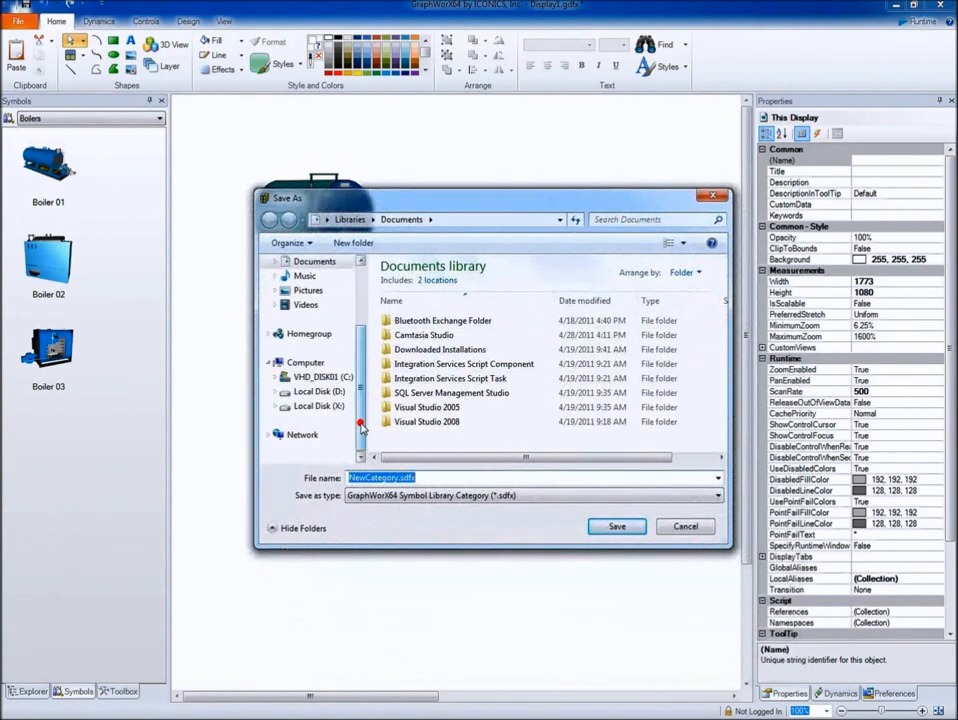
left_click(320, 377)
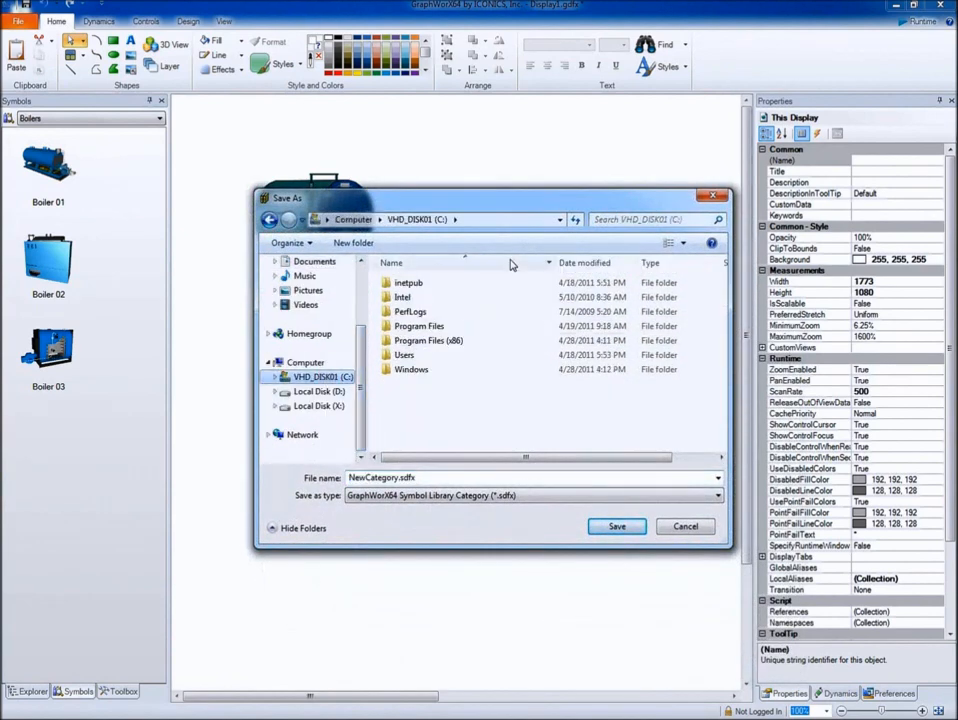
left_click(366, 246)
type("S")
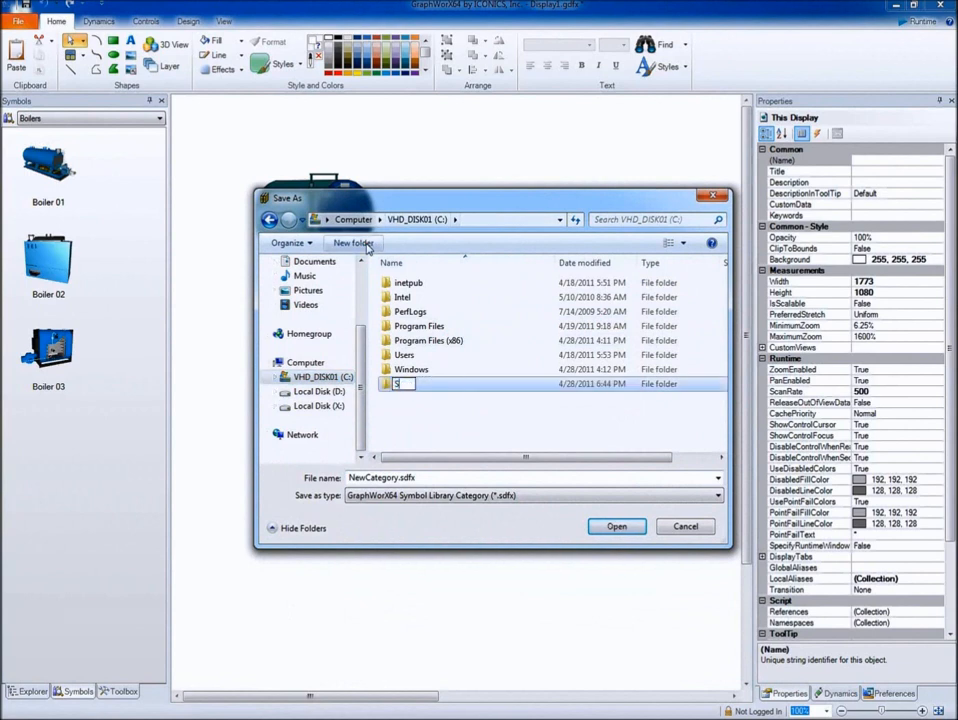
type("ymbol")
key("Return")
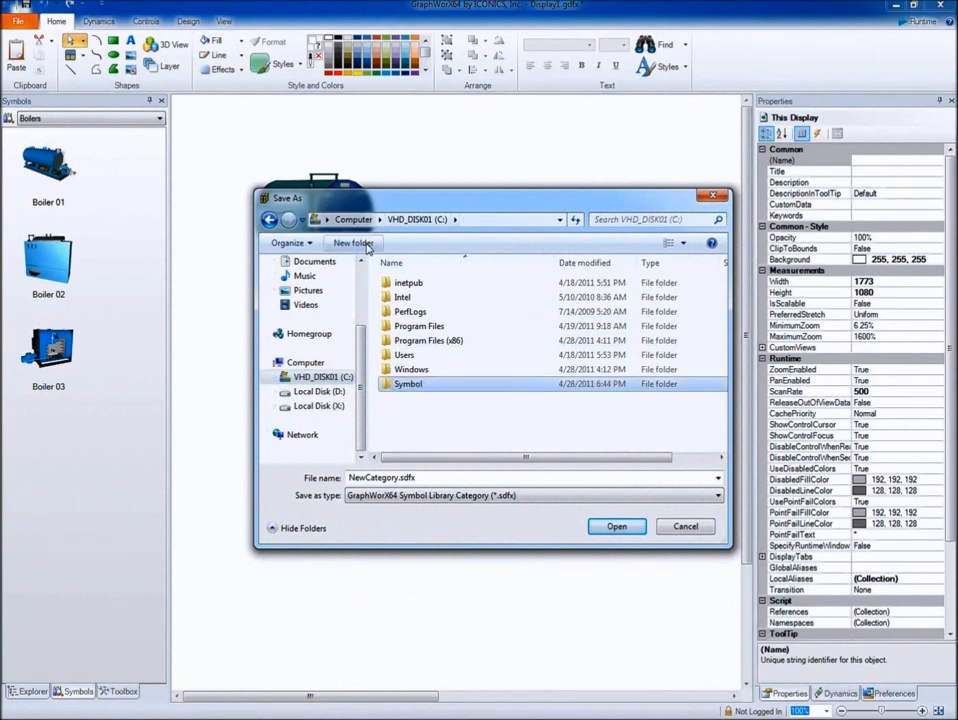
key("Return")
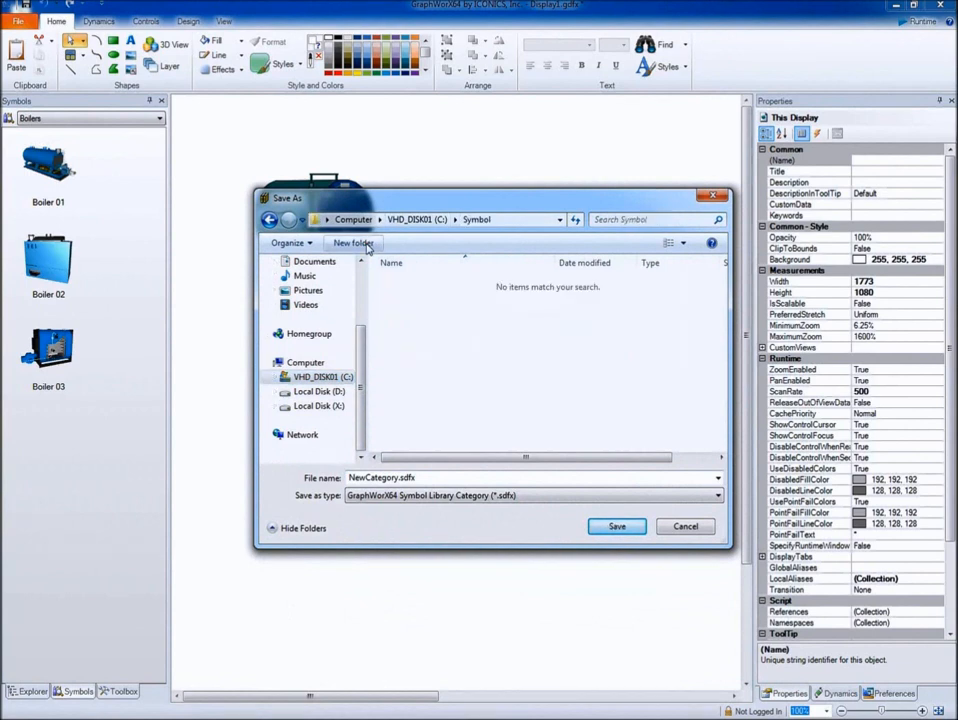
Name the category file MyCategory.sdfx, save it in the Symbol folder, and create the category with the title MyCategory.
left_click(401, 478)
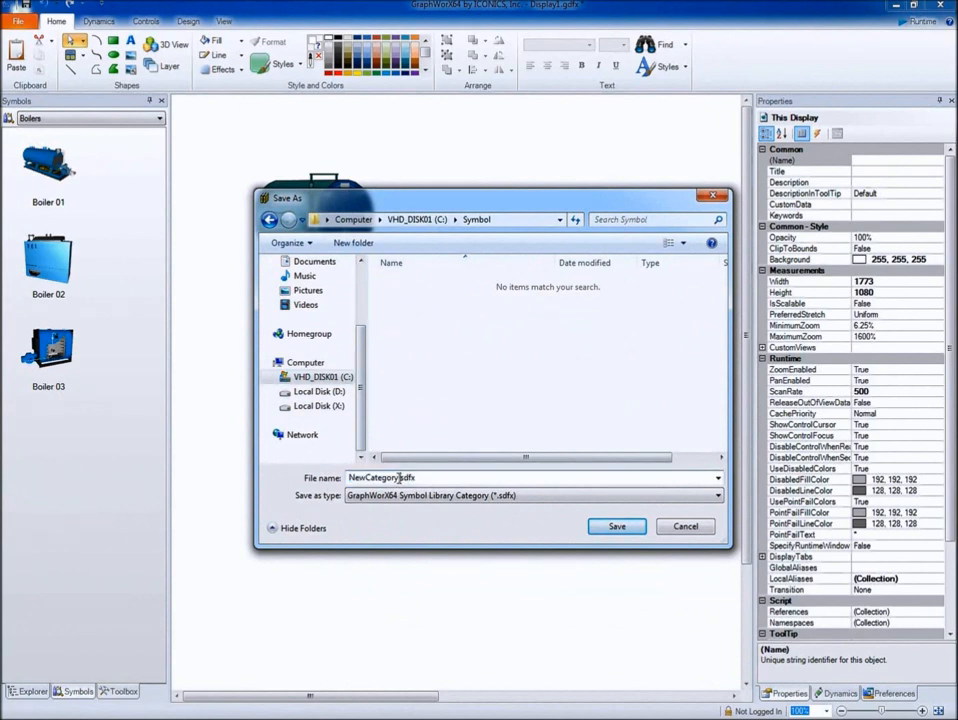
left_click_drag(367, 478, 328, 480)
type("My")
key("Return")
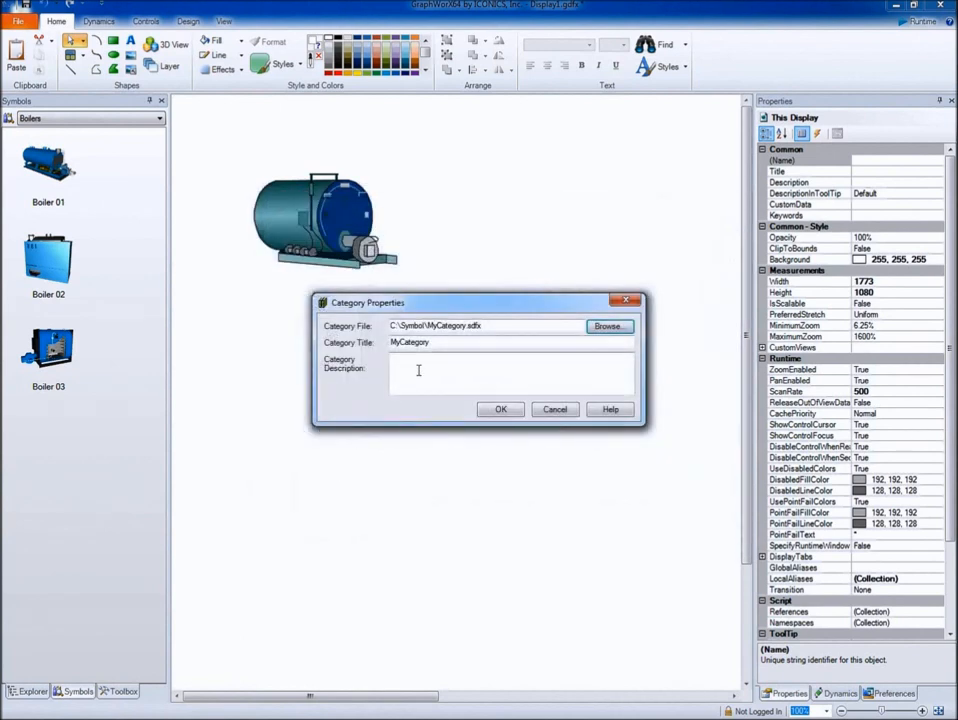
left_click(501, 411)
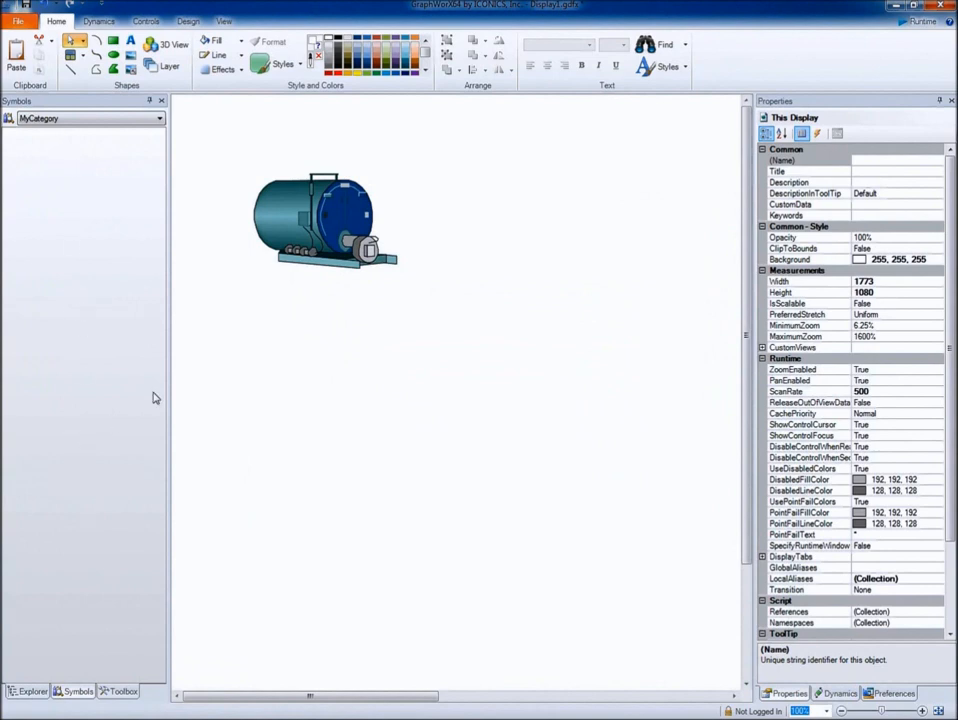
Copy the 2D boiler from the display and paste it into MyCategory.
left_click(365, 220)
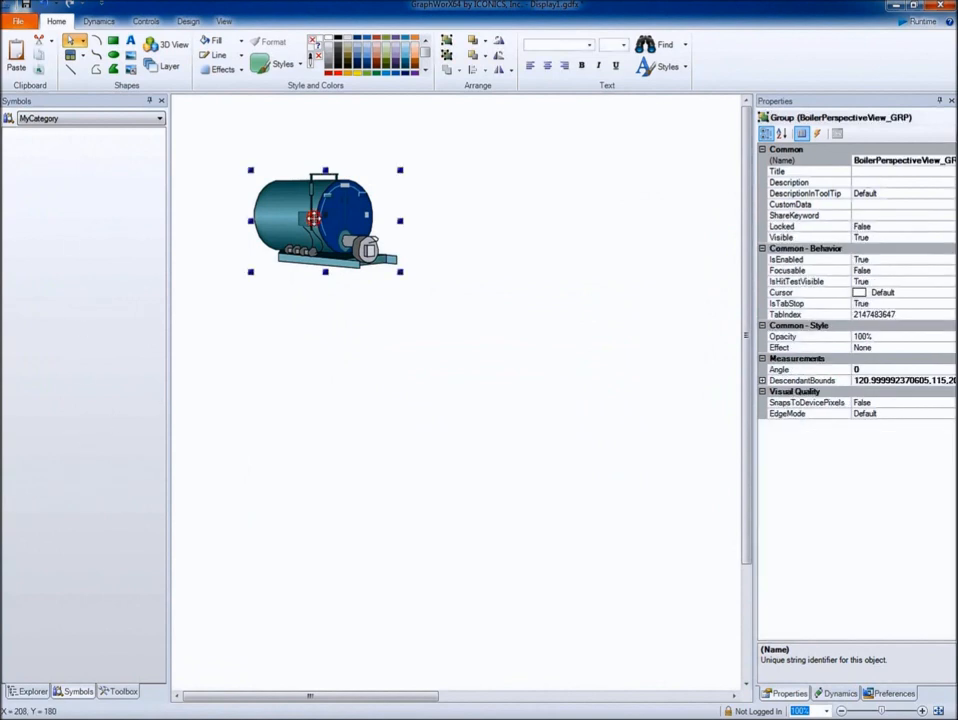
right_click(317, 218)
left_click(342, 276)
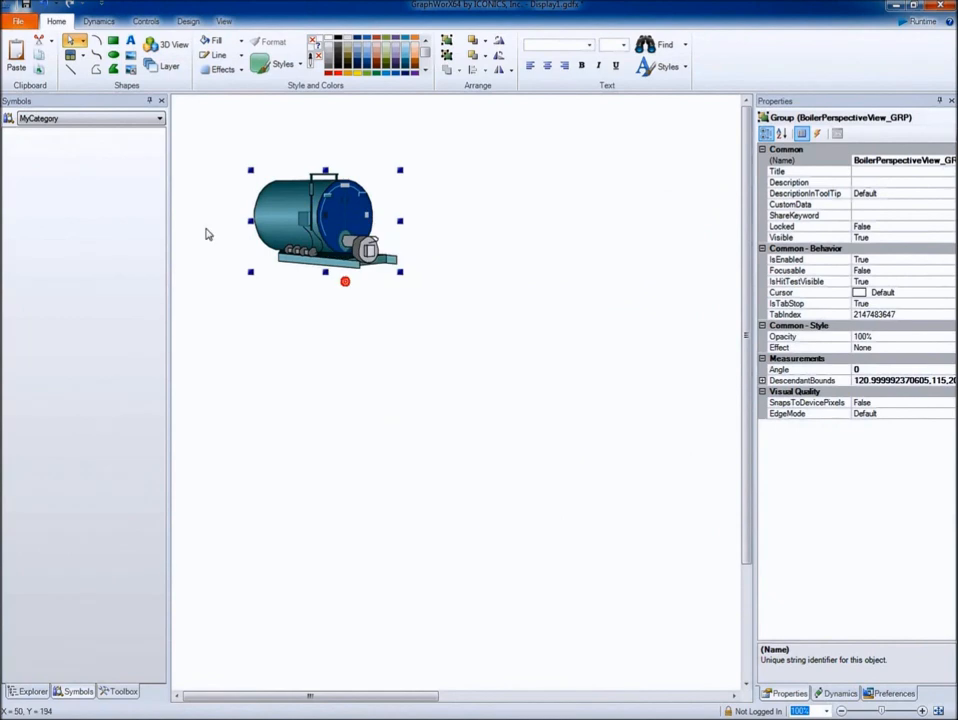
right_click(84, 157)
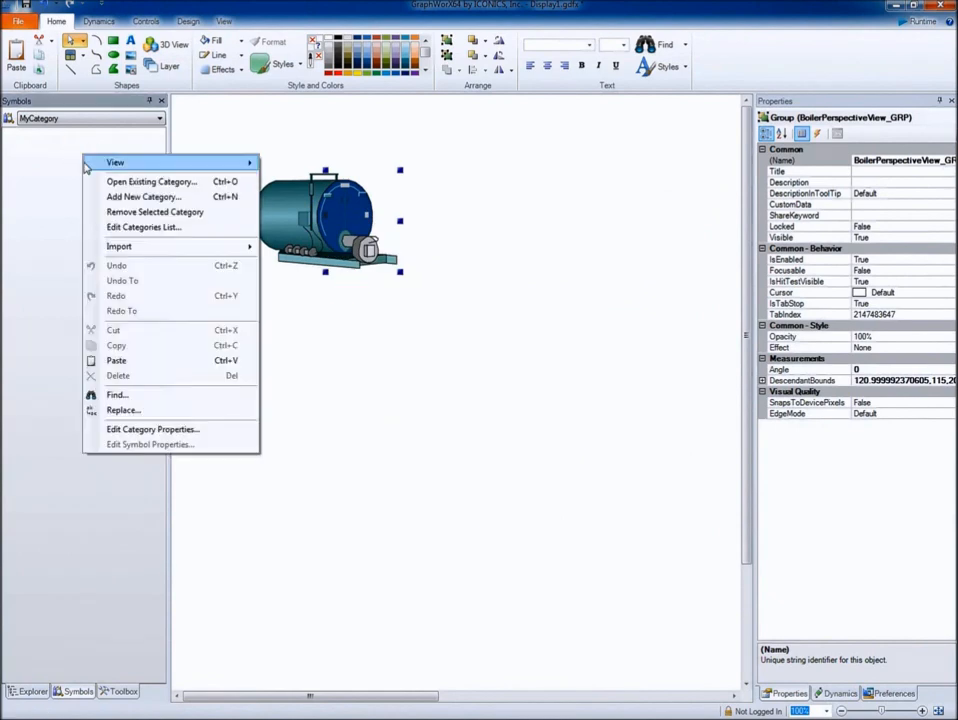
left_click(116, 360)
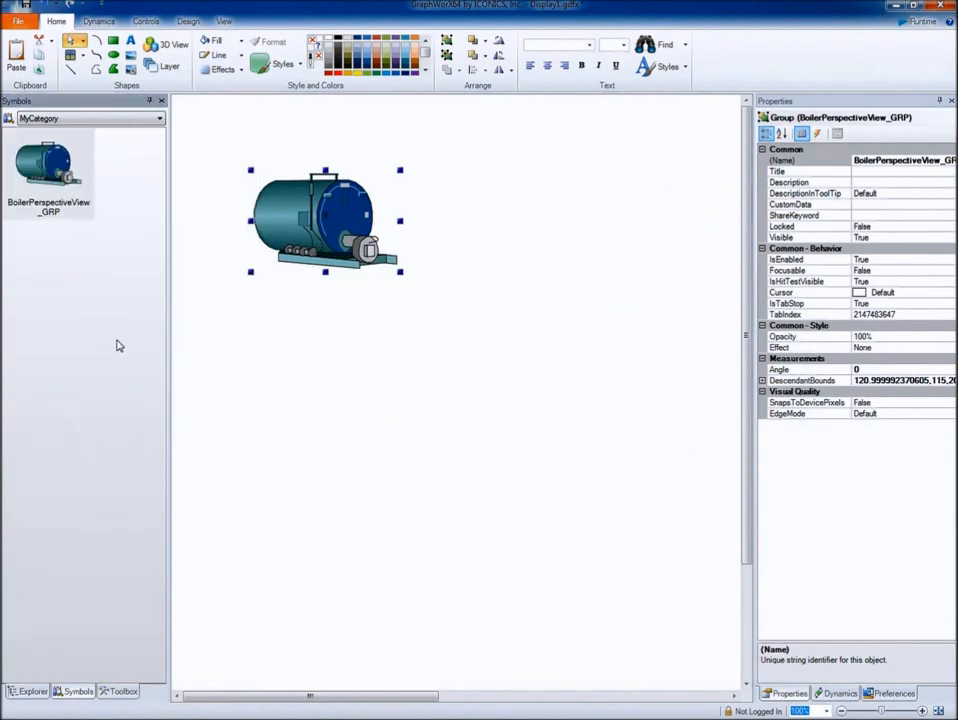
Rename the boiler symbol in MyCategory to MyBoiler.
left_click(47, 157)
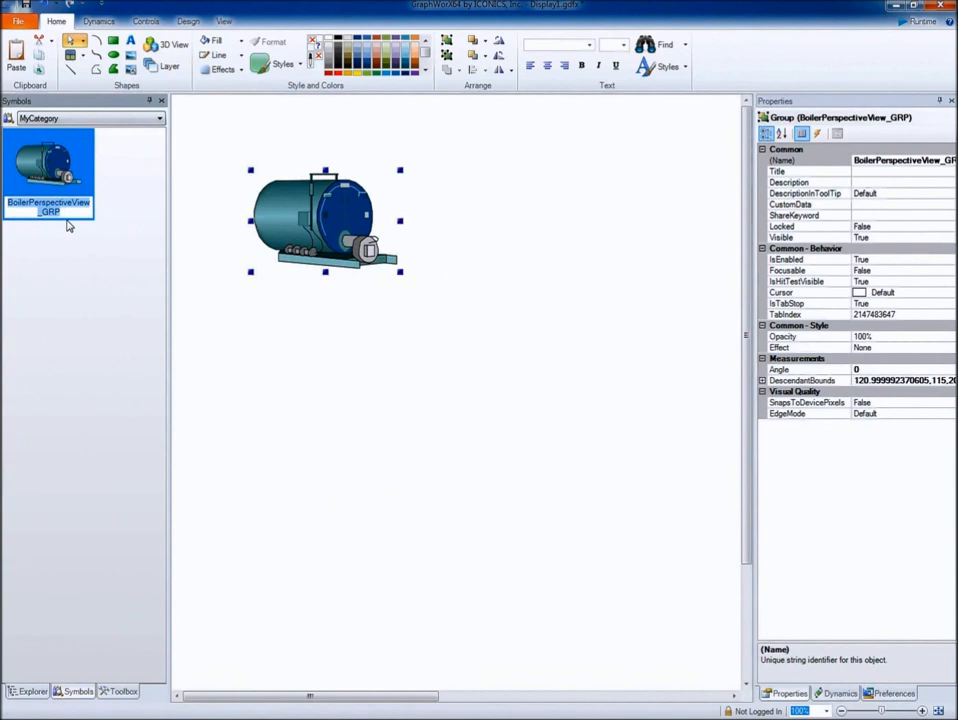
type("MyBoile")
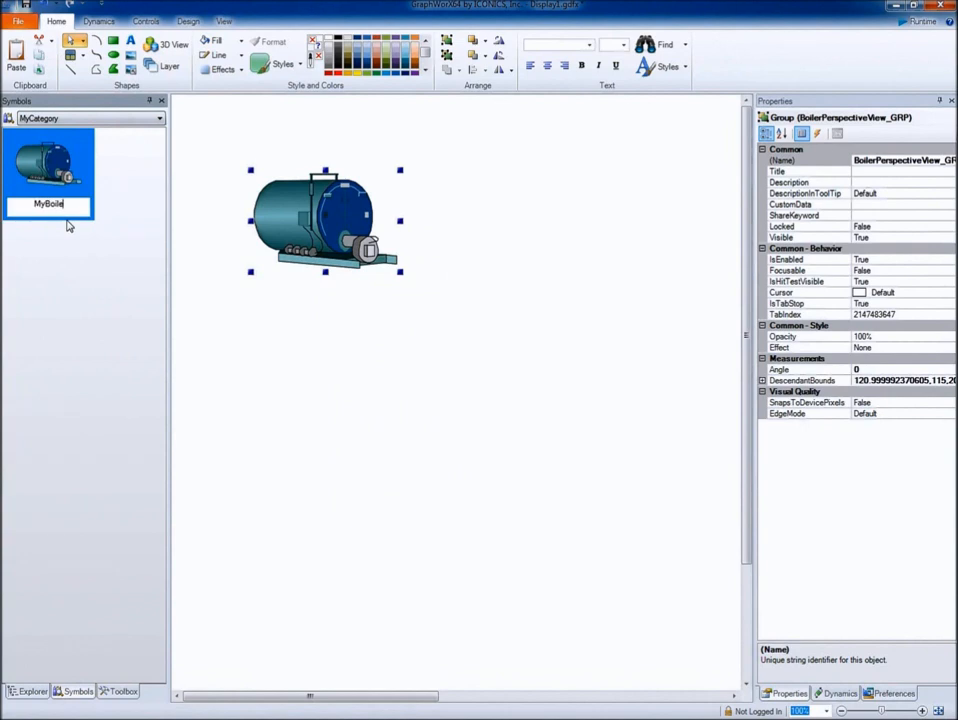
type("r")
key("Return")
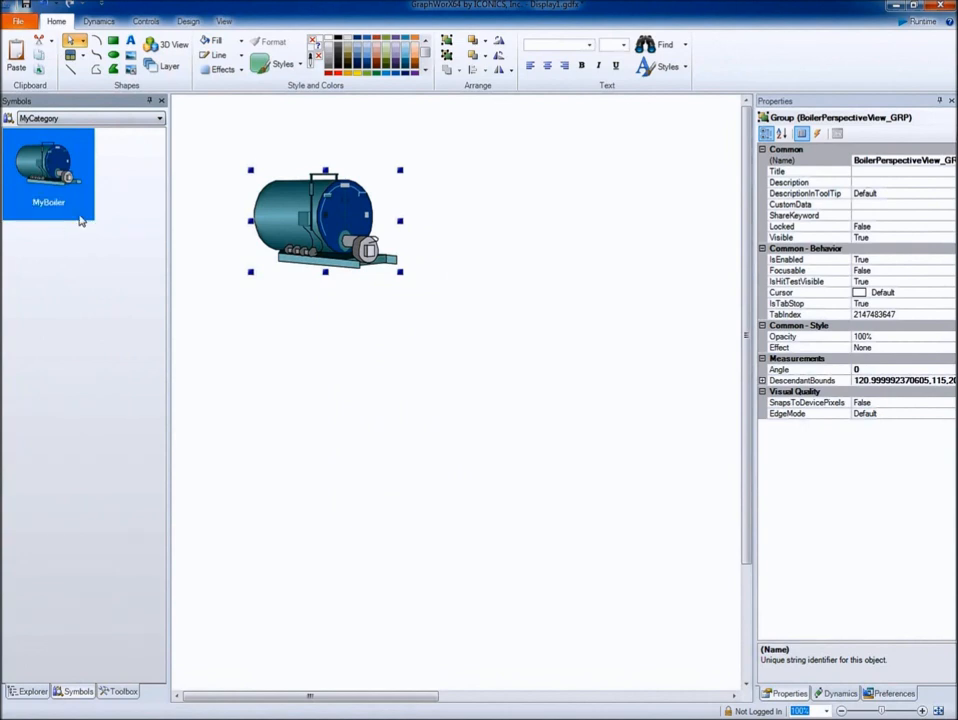
Look through the symbol category list around the MyCategory entry, then close it and deselect the boiler.
left_click(89, 121)
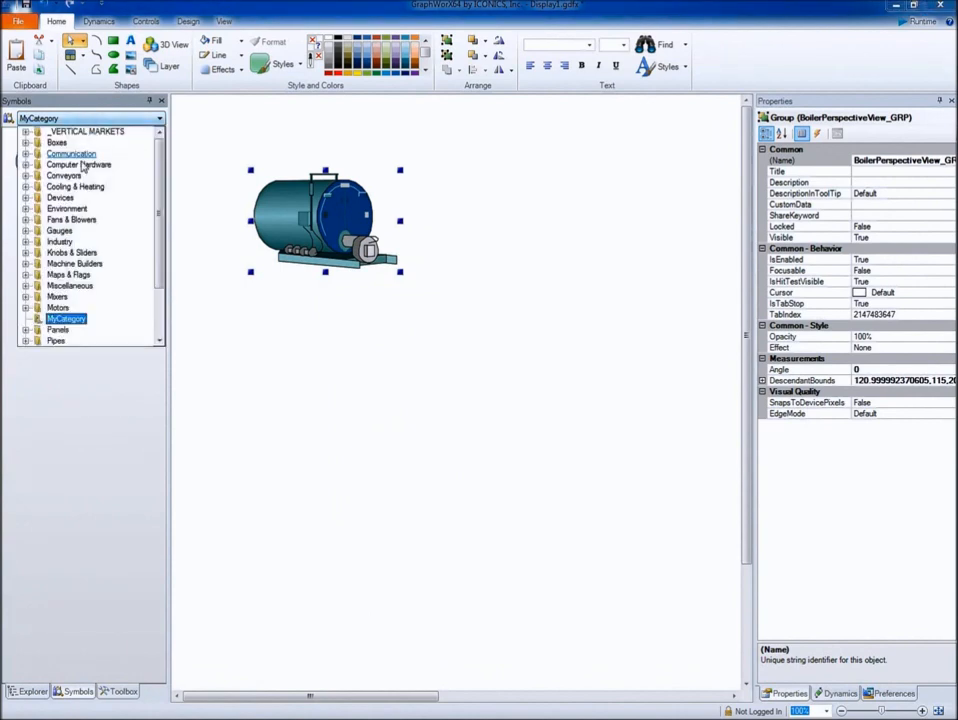
scroll(72, 300, "down", 1)
scroll(72, 306, "down", 1)
scroll(72, 304, "up", 2)
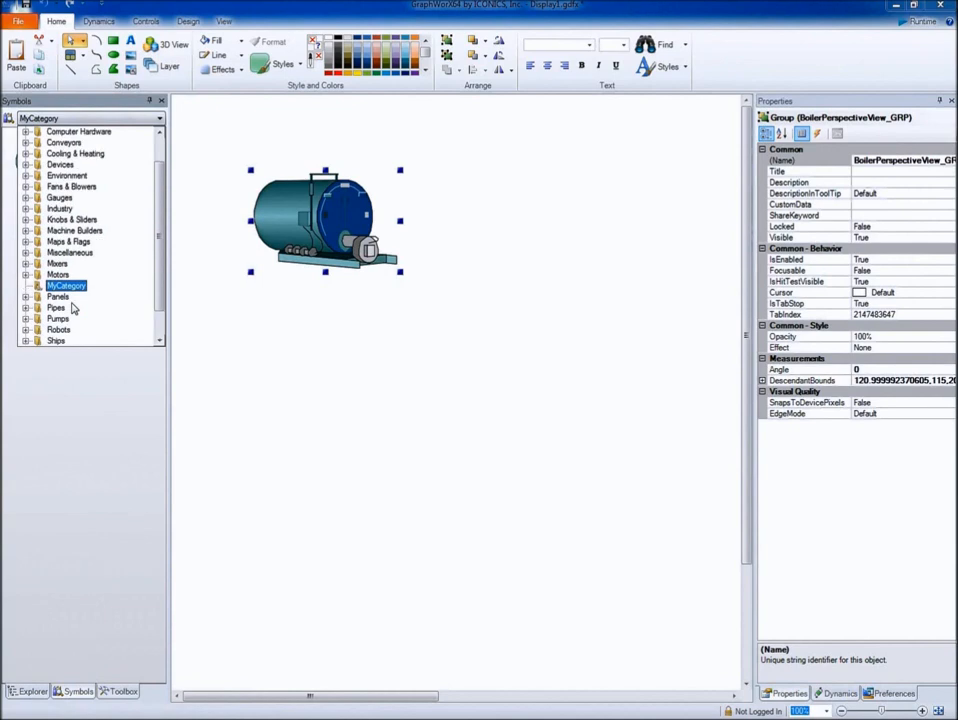
left_click(189, 212)
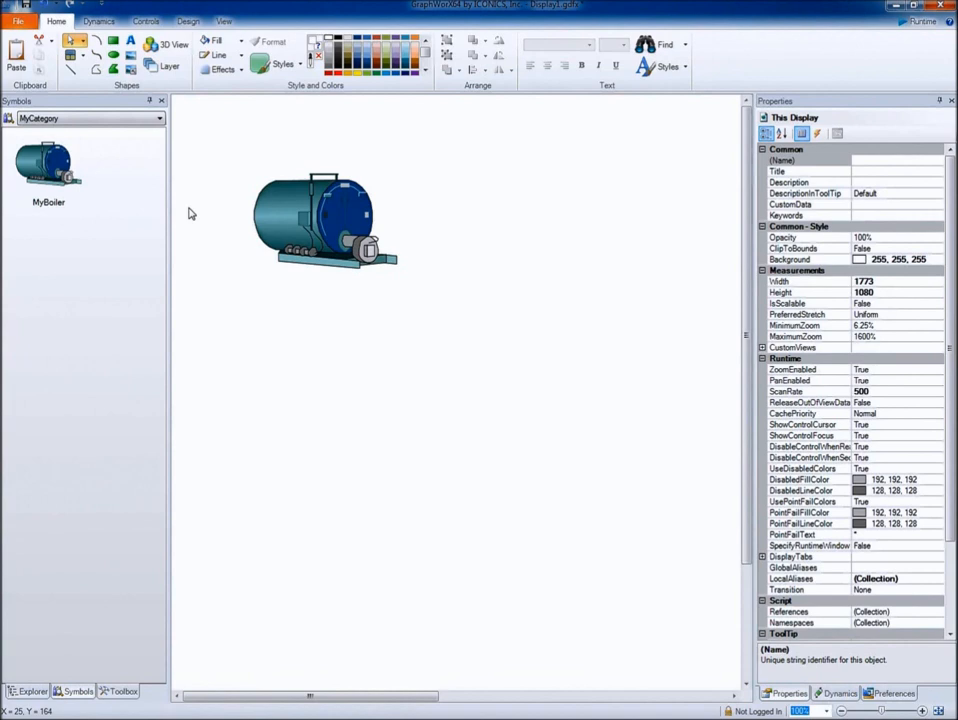
Open the symbol categories file list, enlarge it, locate the C:\Symbol\MyCategory.sdfx entry at its end, and accept the list.
left_click(8, 118)
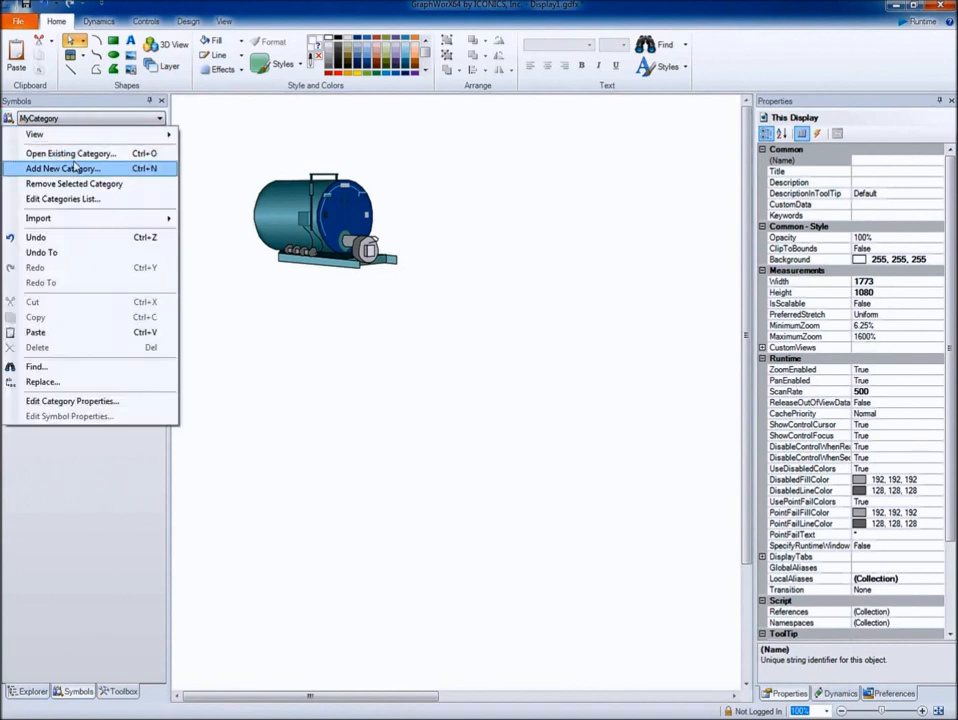
left_click(95, 200)
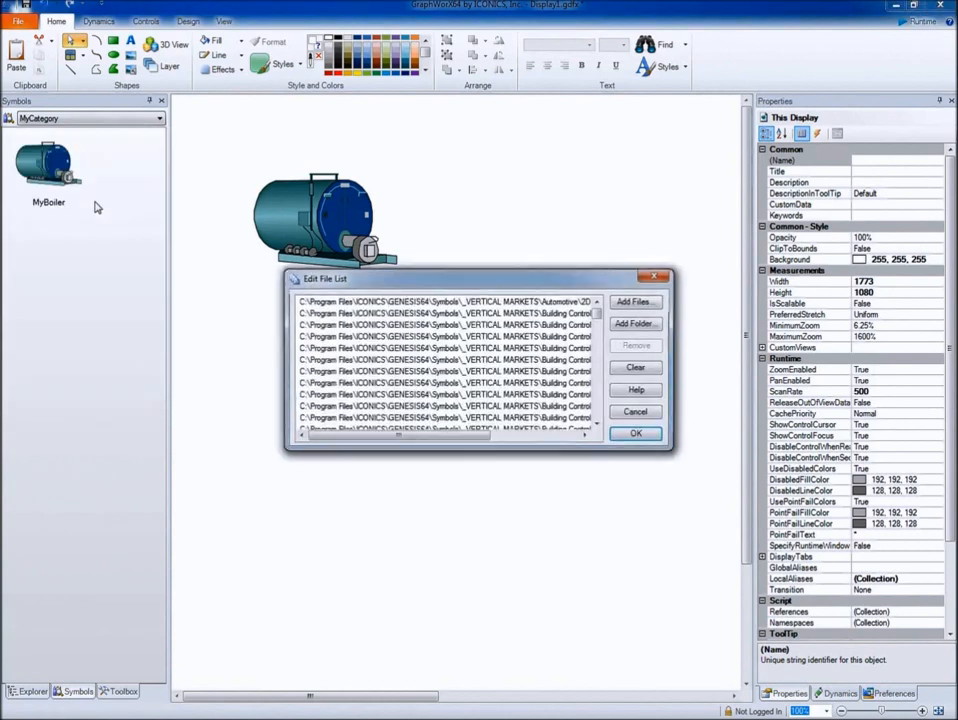
left_click_drag(383, 285, 357, 164)
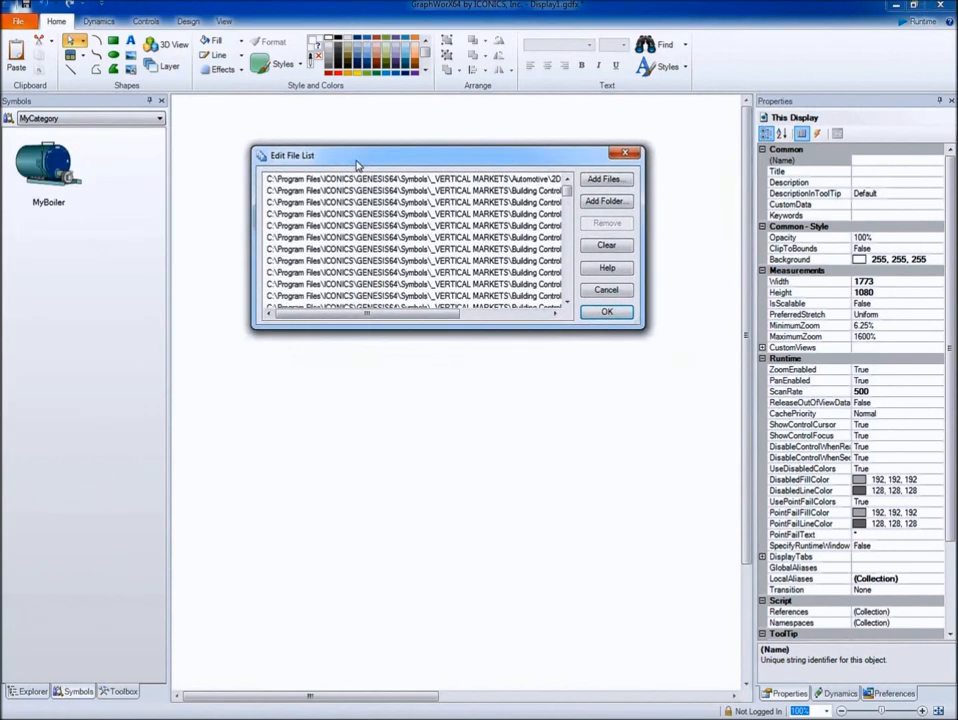
left_click_drag(420, 330, 455, 513)
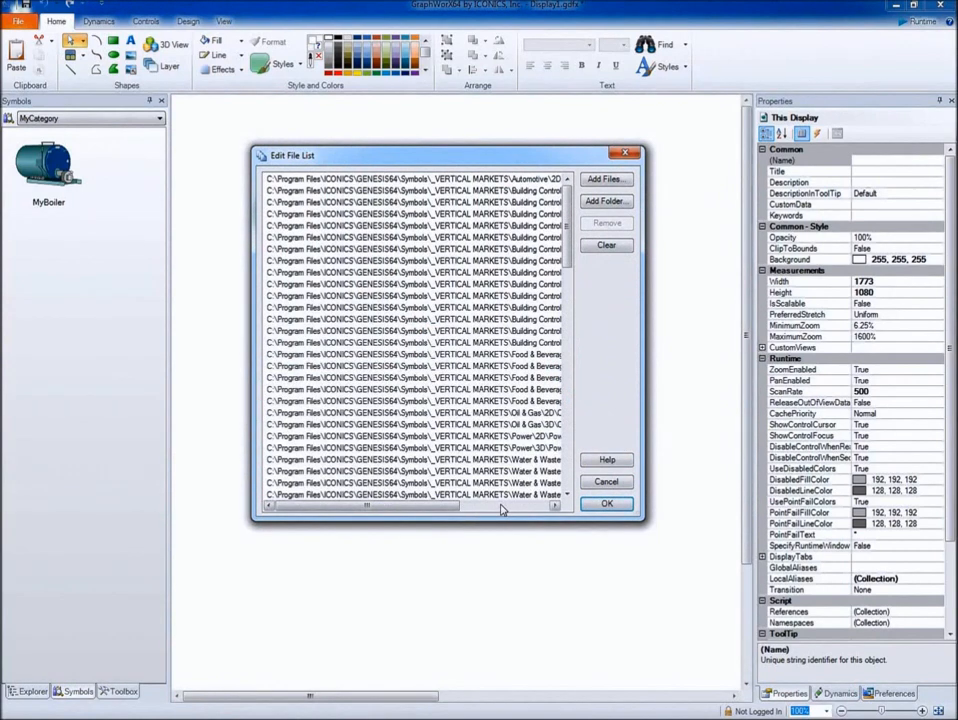
left_click_drag(567, 259, 573, 486)
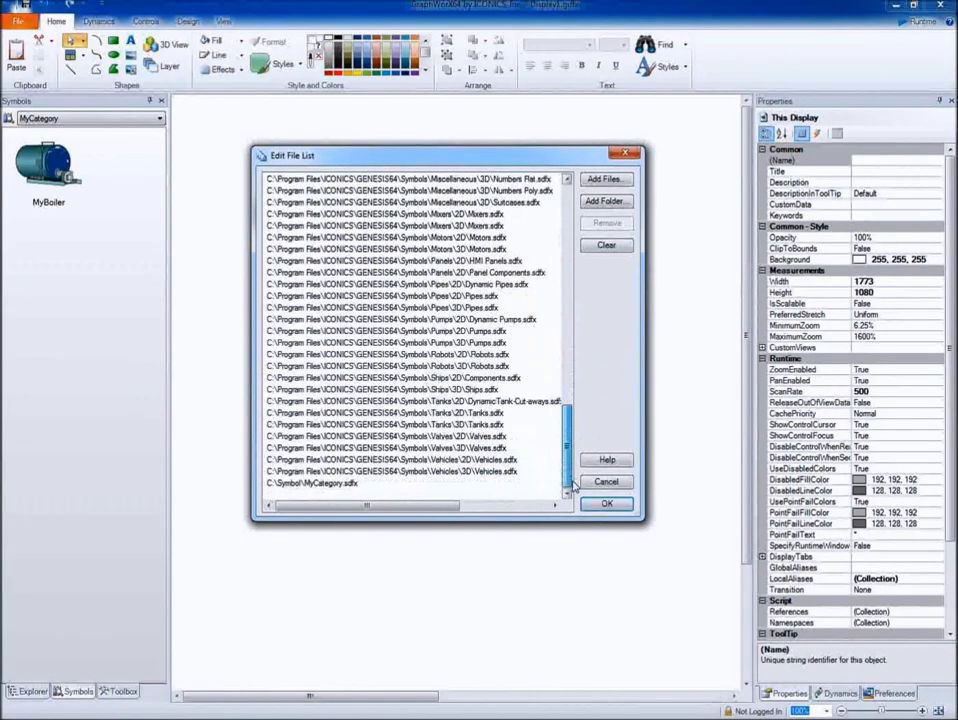
left_click(322, 484)
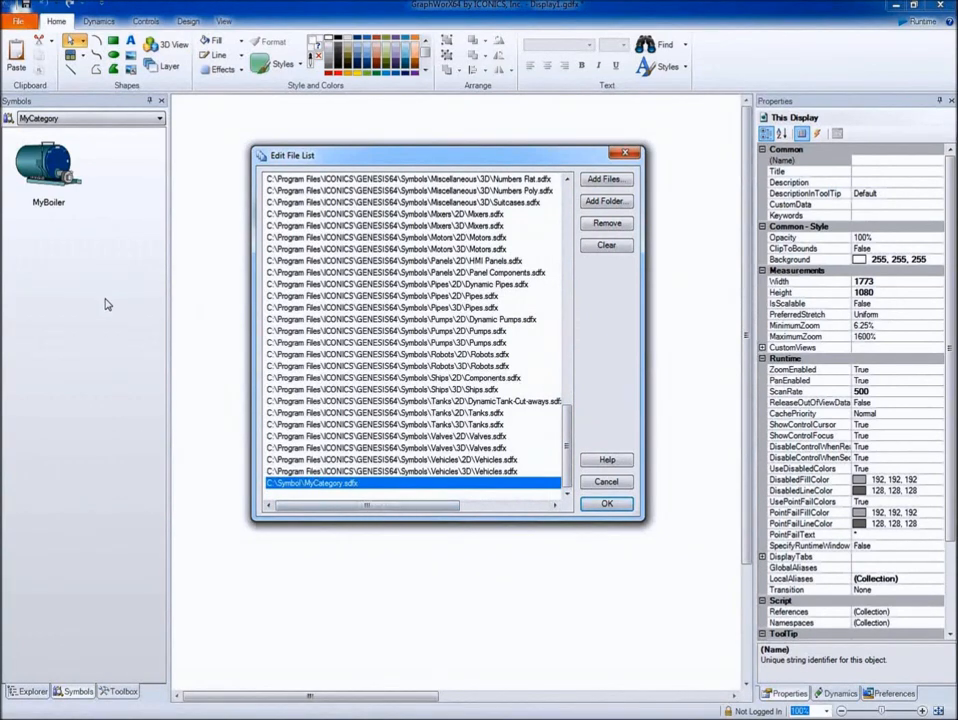
left_click(607, 504)
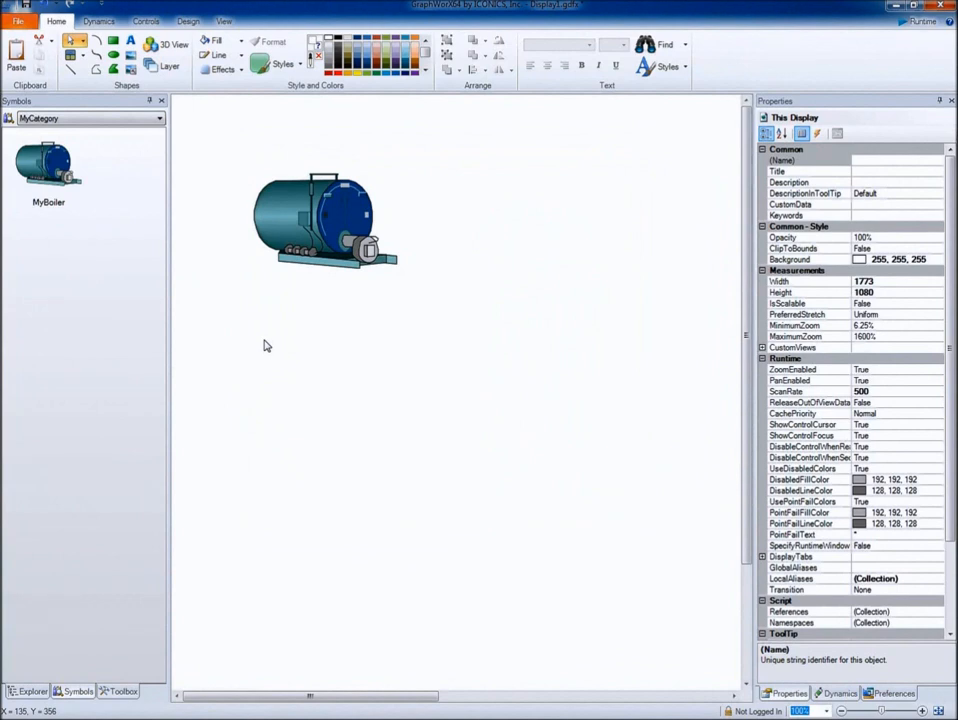
Look over the available symbol categories and show the contents of MyCategory.
left_click(97, 120)
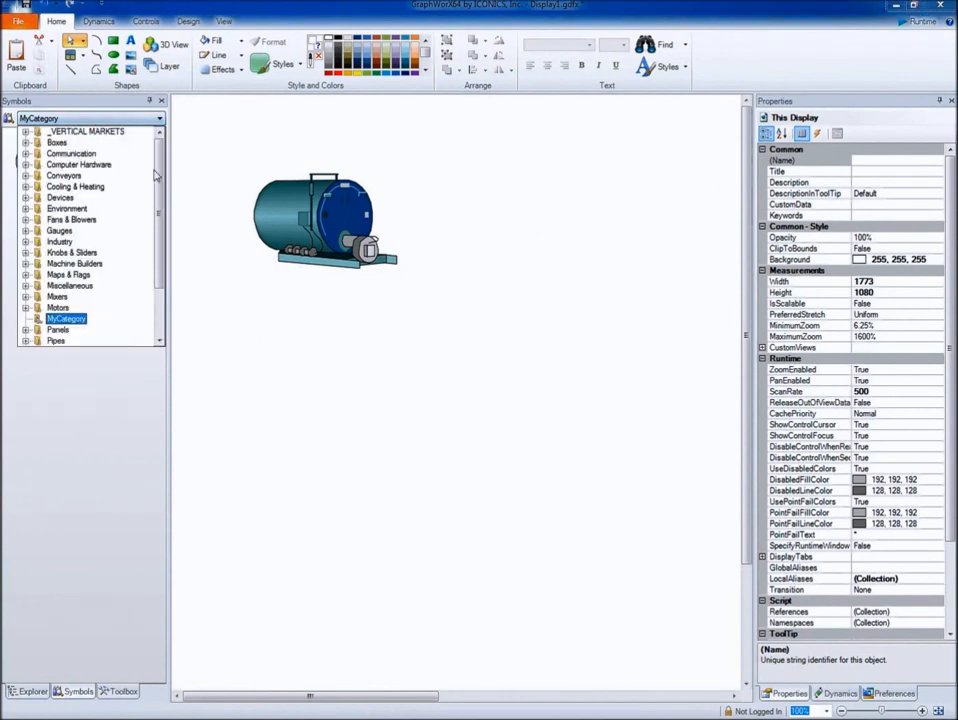
mouse_move(163, 167)
left_mouse_down()
mouse_move(163, 220)
mouse_move(165, 160)
left_mouse_up()
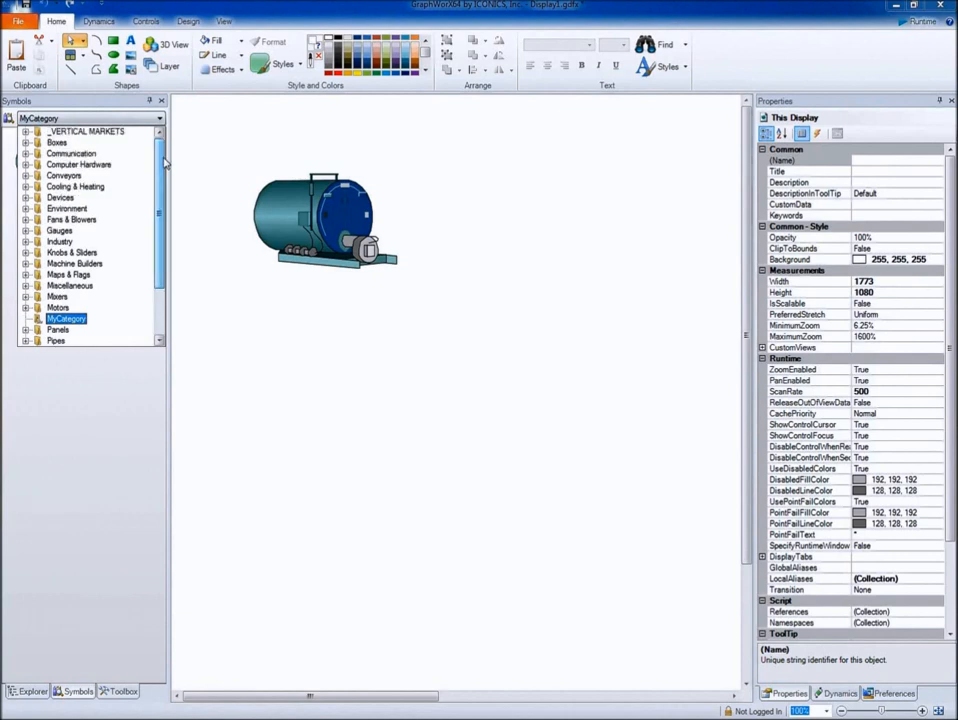
left_click(110, 120)
left_click(110, 120)
left_click(70, 316)
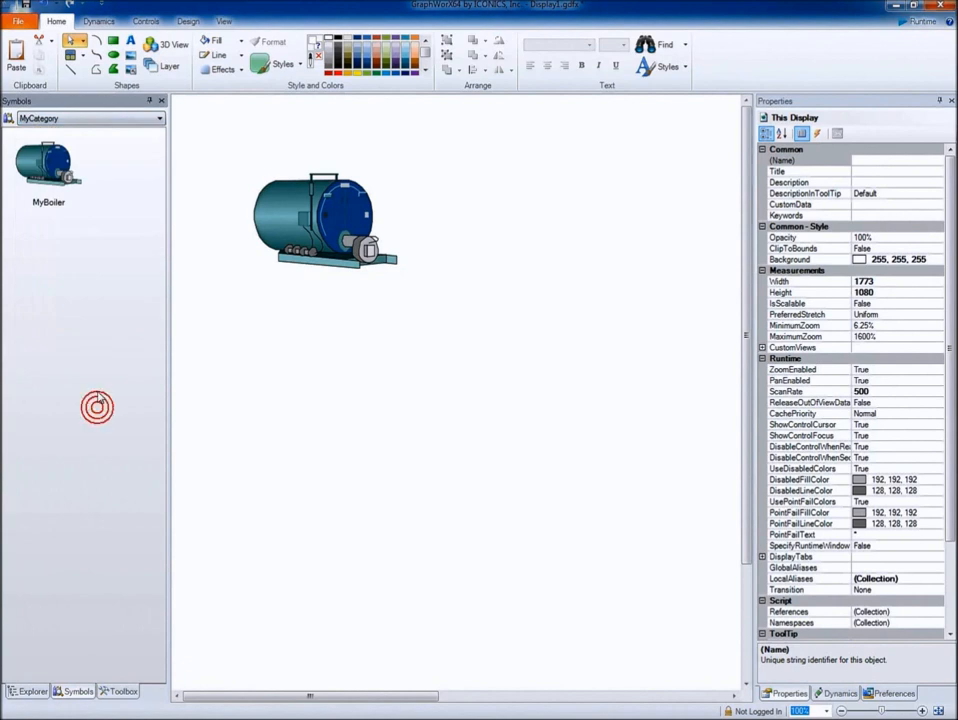